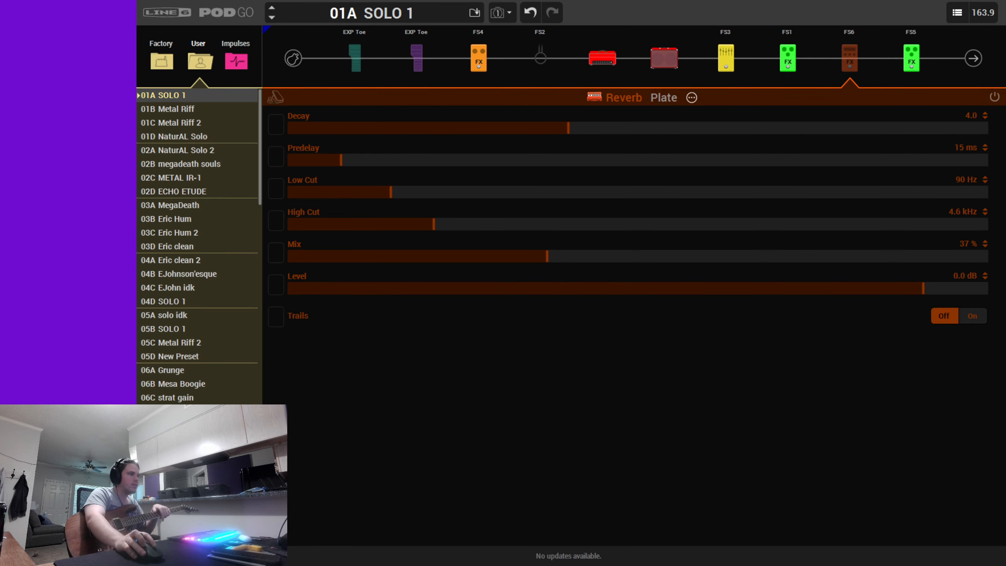
- Switch to the Windows Sound settings and show the list of recording devices
left_click(340, 488)
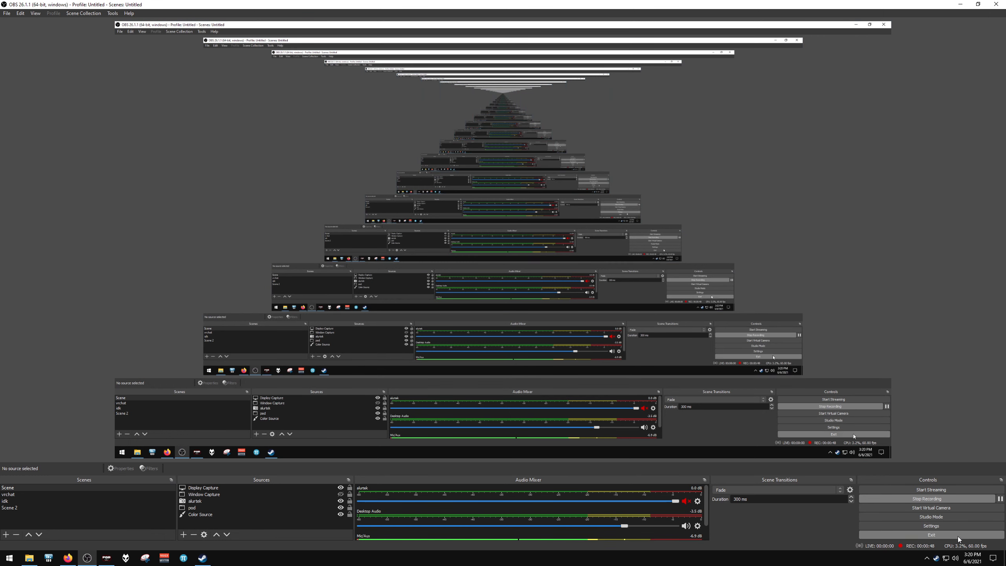
right_click(954, 558)
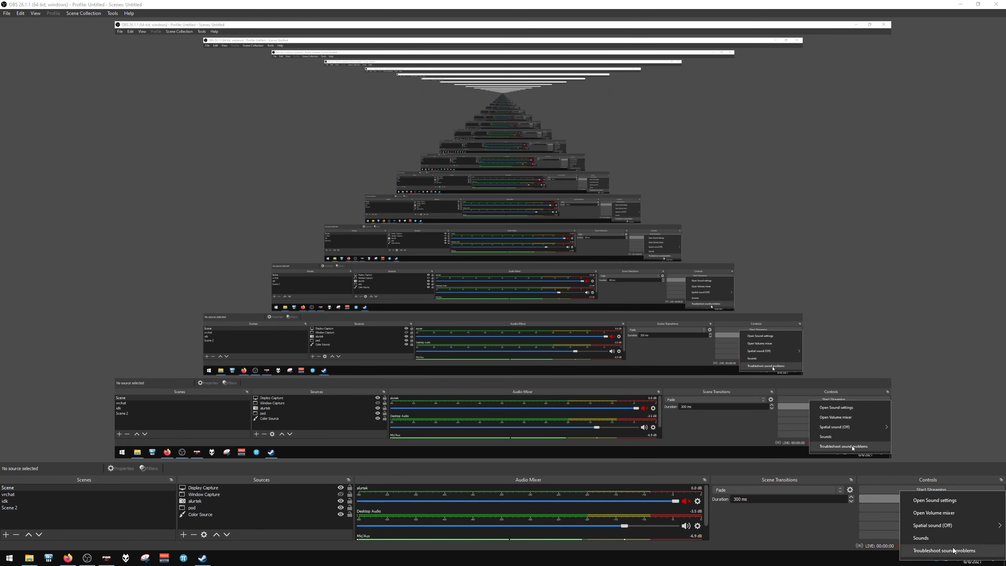
left_click(932, 543)
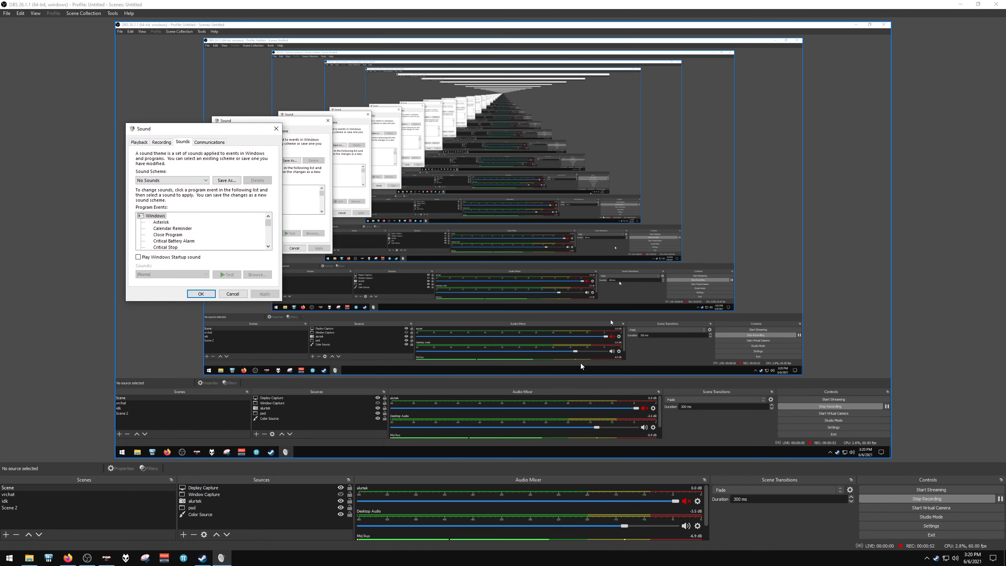
left_click_drag(321, 158, 537, 233)
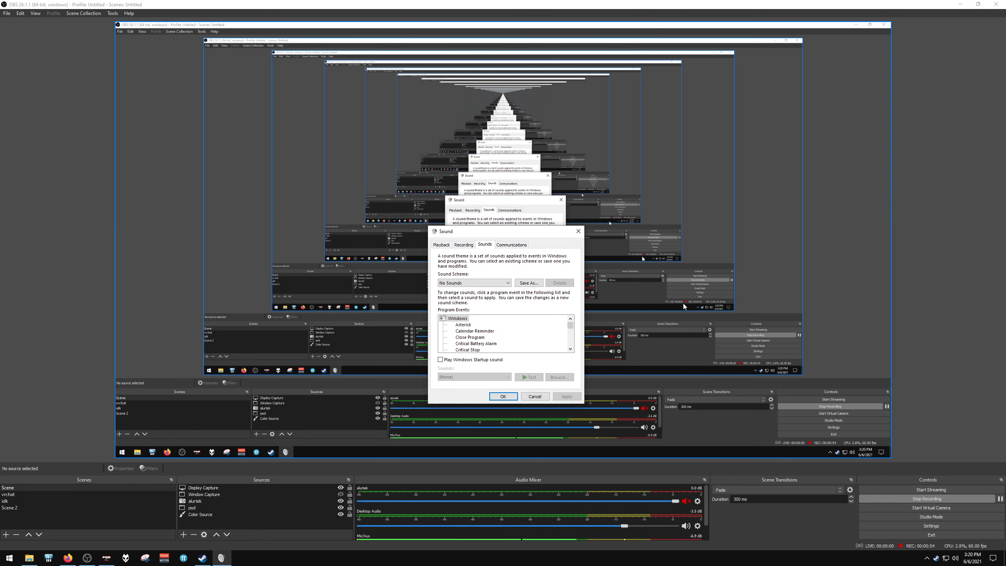
left_click(468, 245)
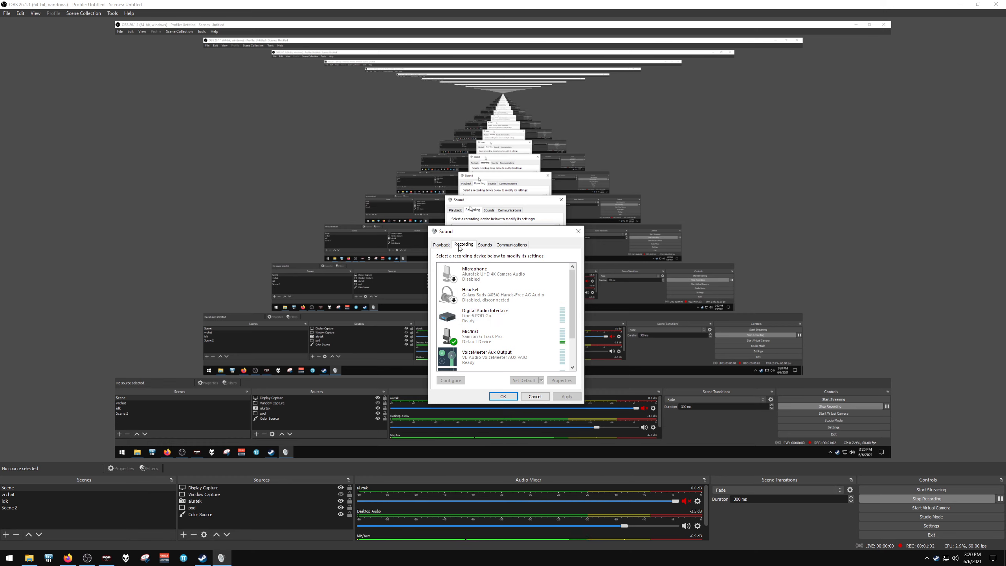
- Check the listen settings of the Line 6 POD Go Digital Audio Interface recording device, and close the sound settings
double_click(489, 320)
left_click_drag(503, 256, 621, 260)
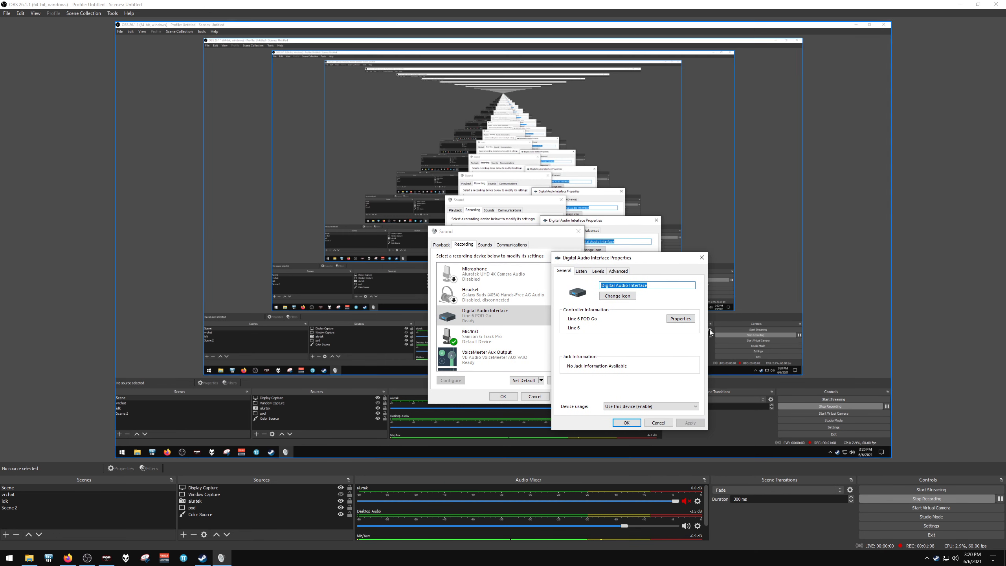
left_click(581, 270)
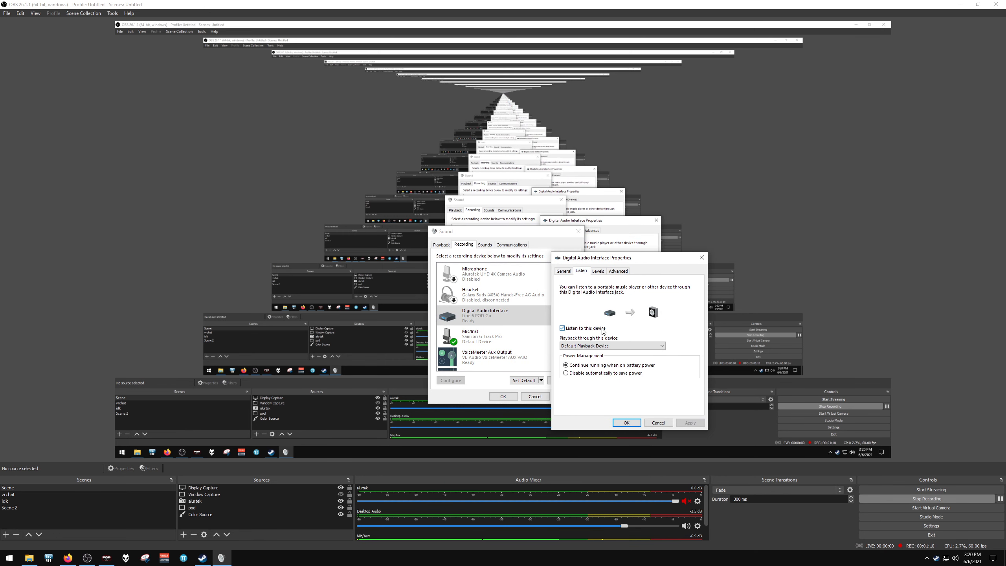
left_click(626, 422)
left_click(500, 397)
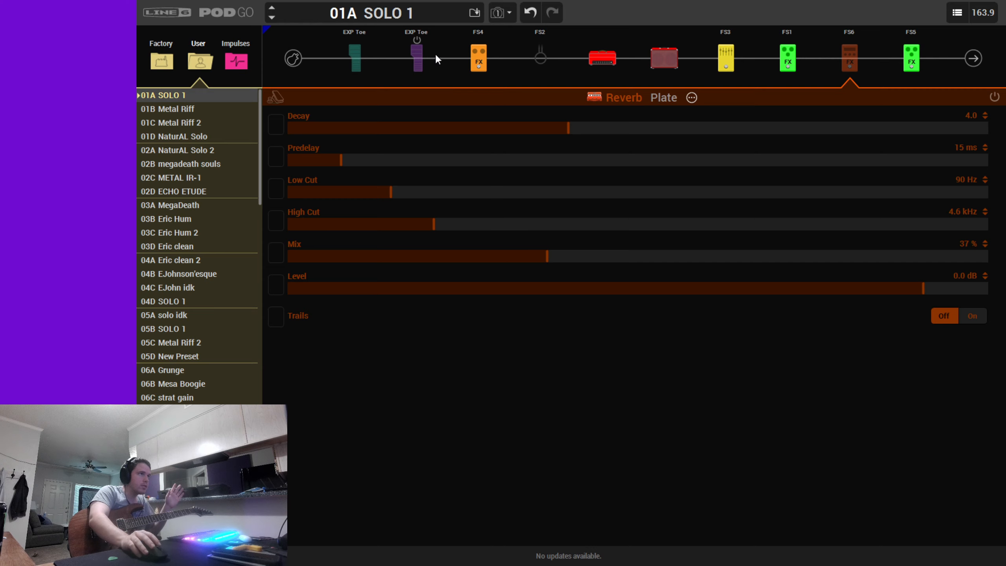
- Switch the guitar input gate off and on again, and lower its threshold to -96.0 dB before restoring -76.0 dB
left_click(287, 63)
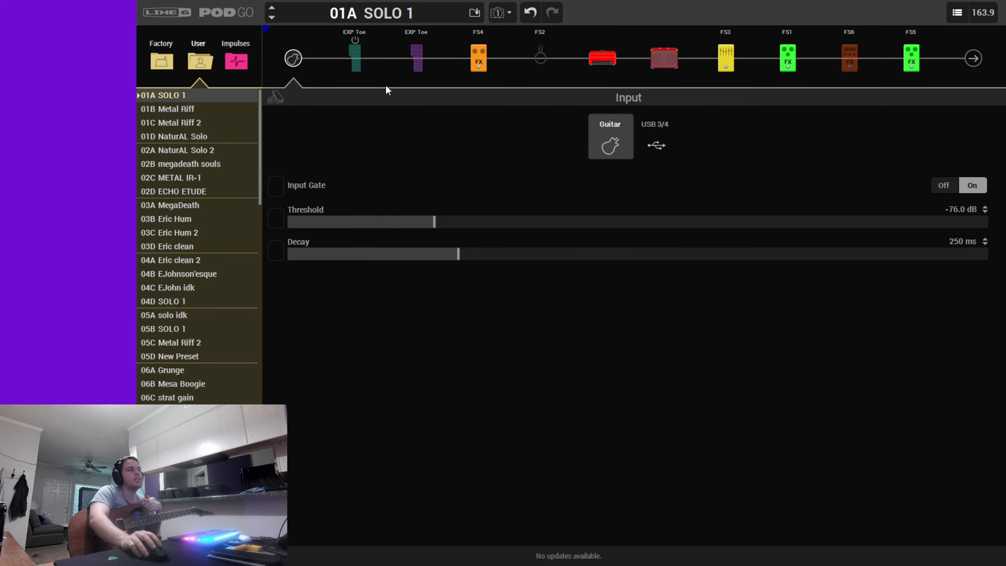
left_click(944, 185)
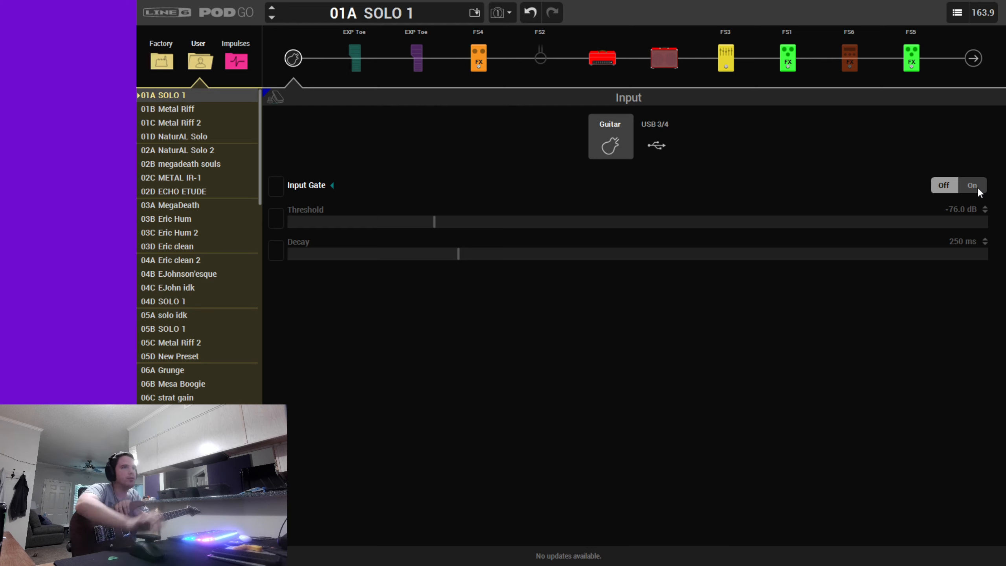
left_click(977, 186)
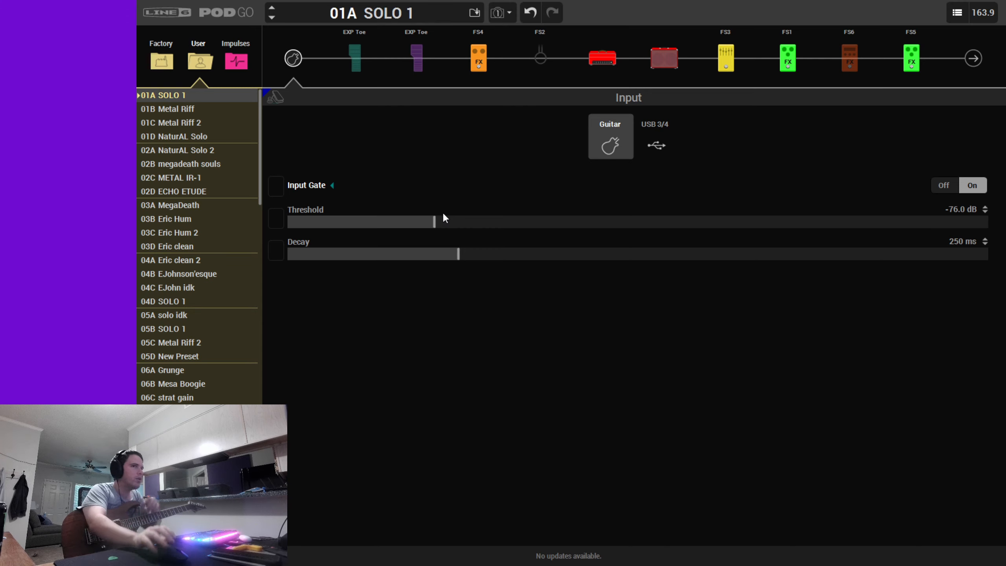
left_click_drag(423, 226, 293, 230)
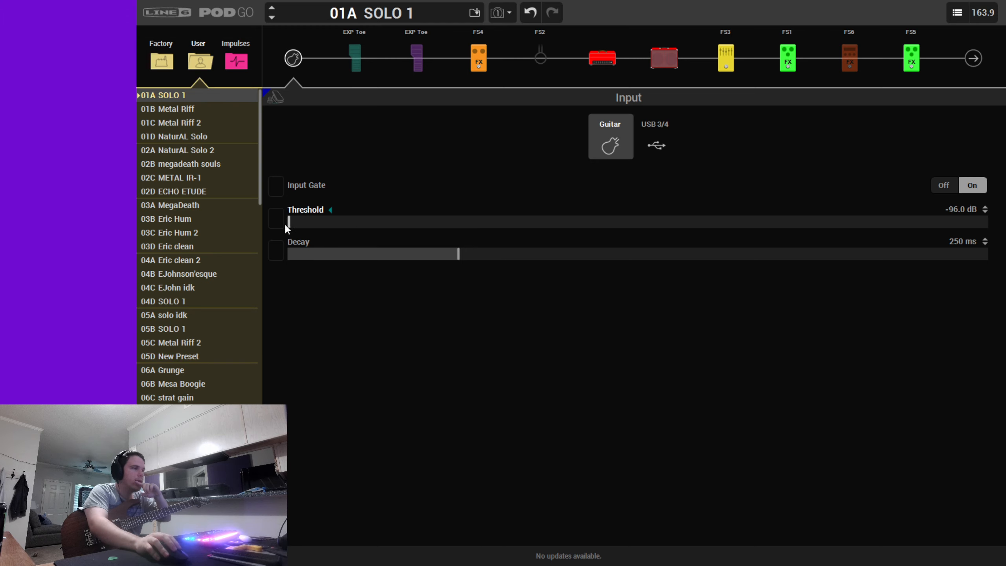
left_click_drag(285, 223, 433, 226)
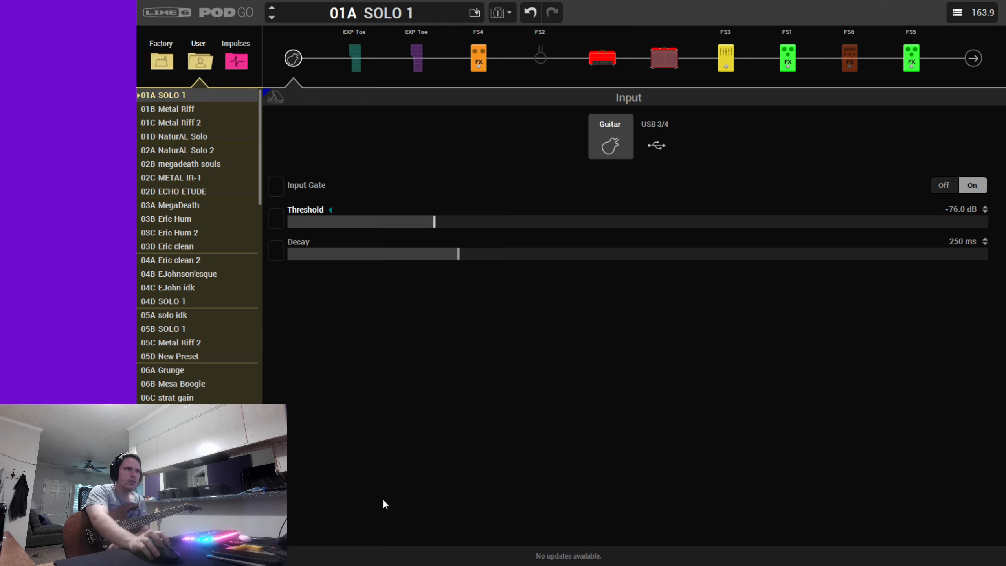
- Inspect the FS4 effect block and the amp block's settings, and browse the available amp models
mouse_move(476, 75)
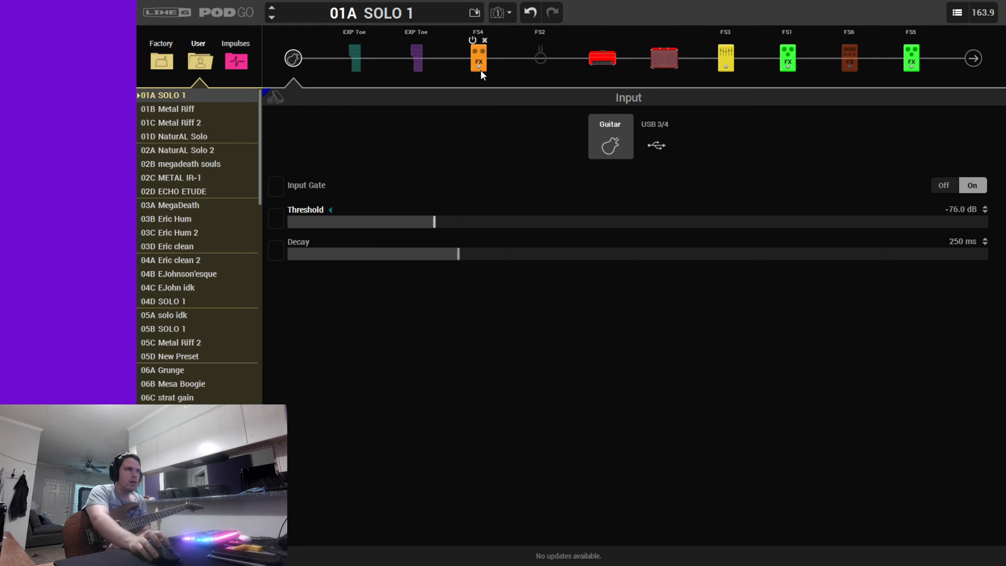
left_click(480, 70)
left_click(603, 63)
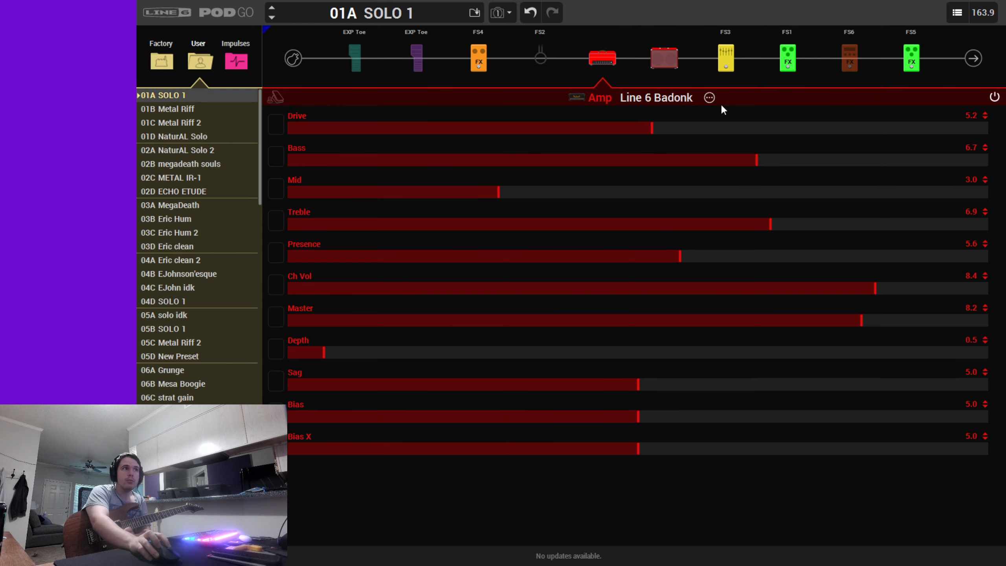
left_click(710, 99)
scroll(757, 354, "down", 3)
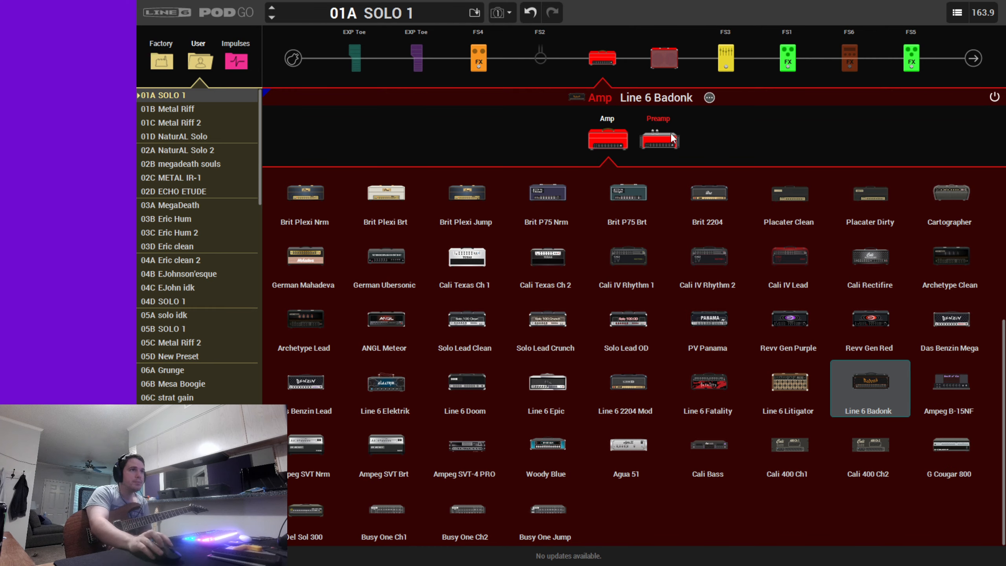
left_click(707, 97)
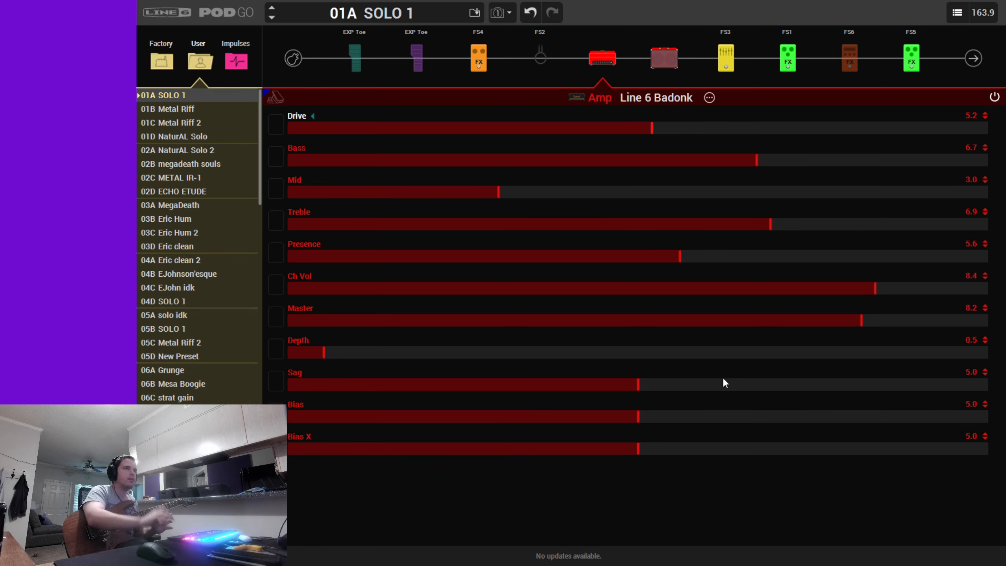
- Examine the cab block's settings and browse the available cab models, keeping 4x12 Blackback 30
left_click(663, 59)
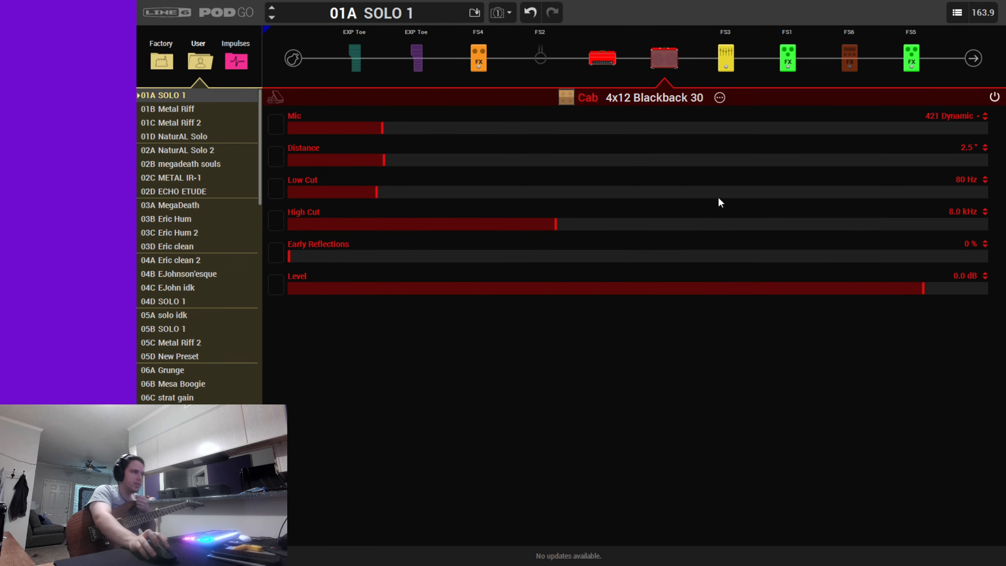
left_click(720, 98)
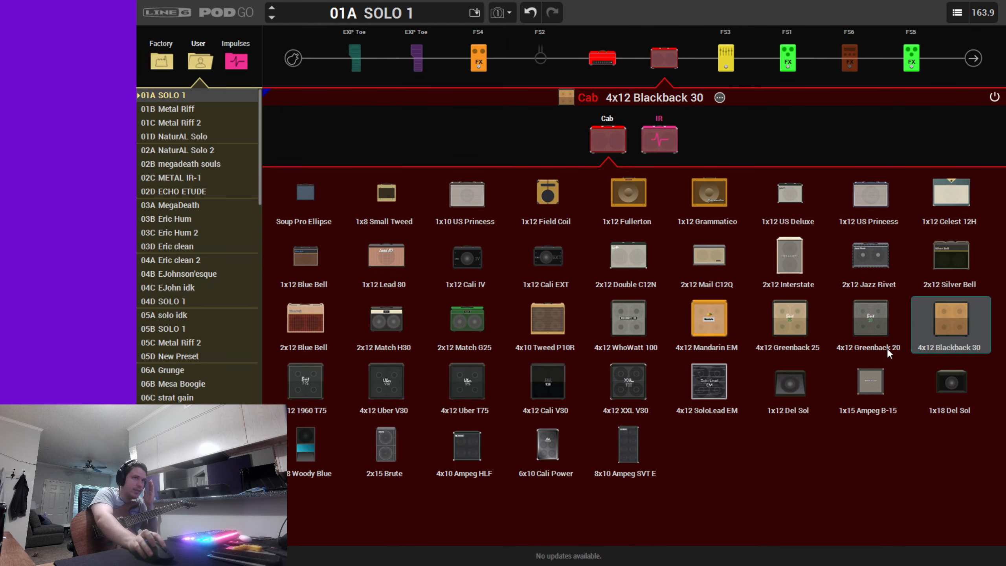
left_click(720, 97)
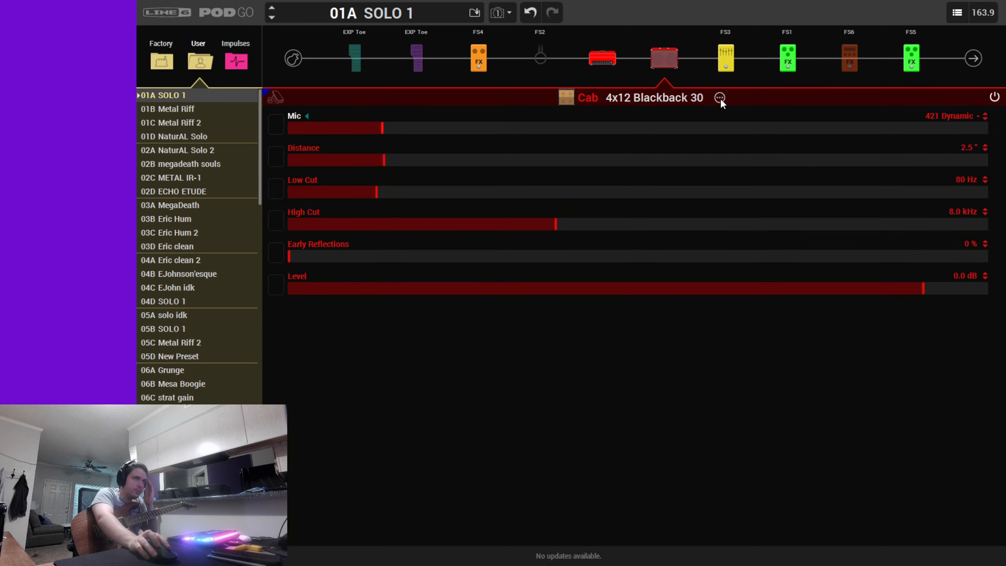
left_click(720, 97)
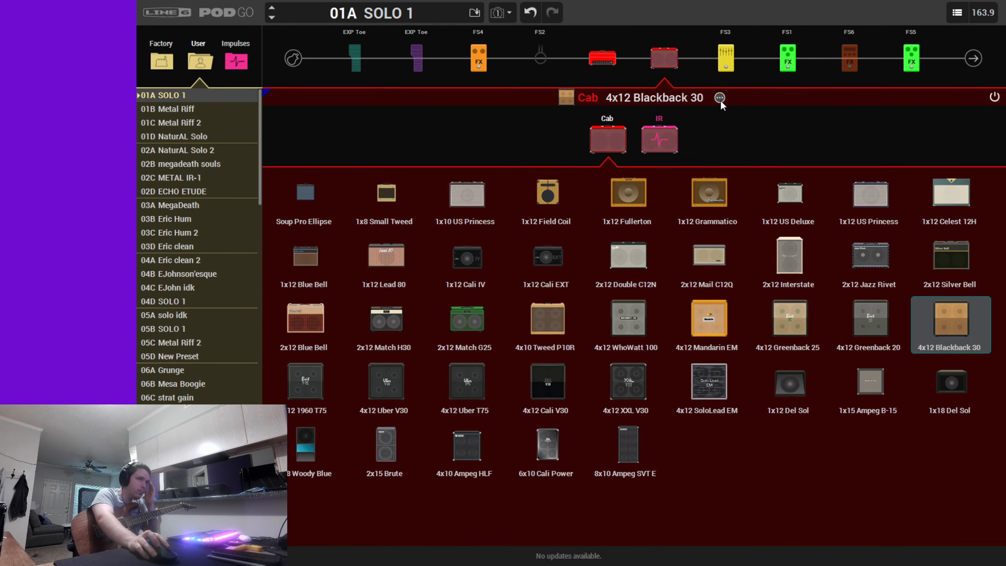
left_click(719, 105)
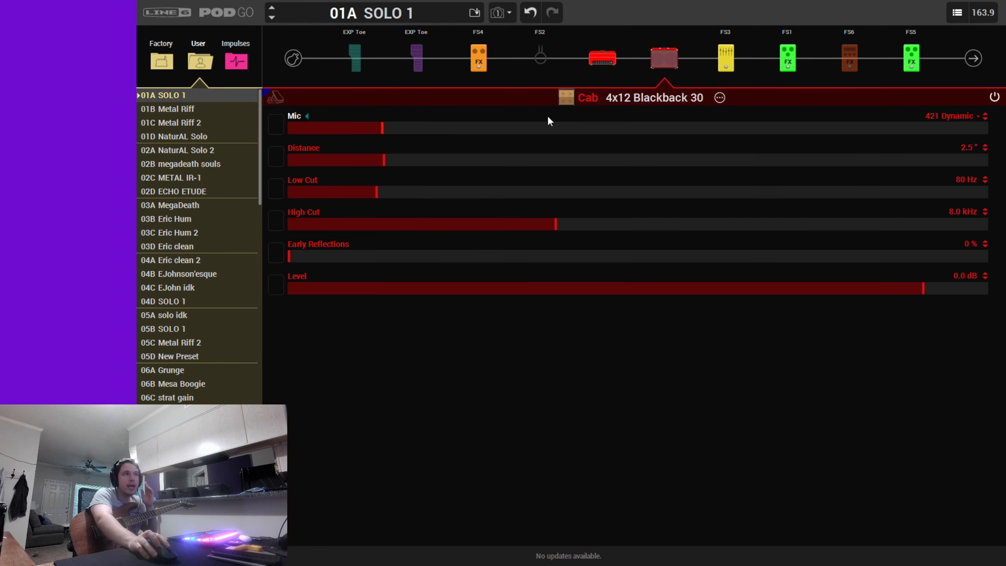
left_click(719, 99)
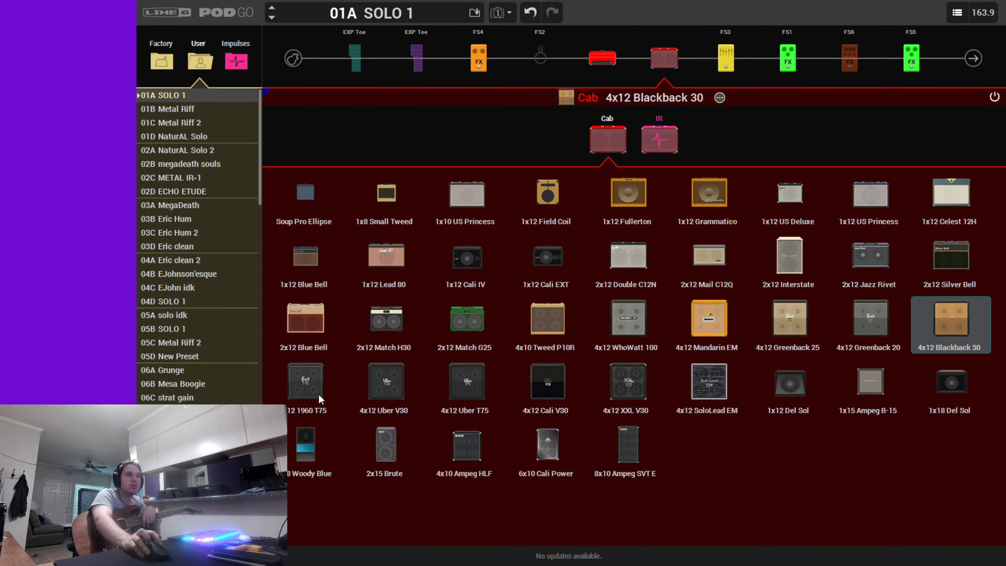
left_click(721, 97)
left_click(720, 97)
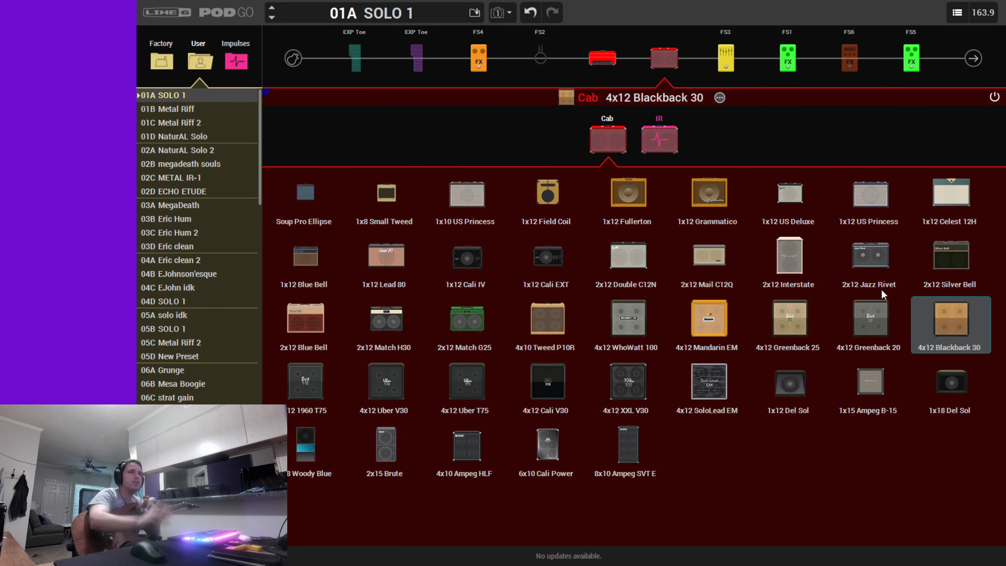
left_click(723, 101)
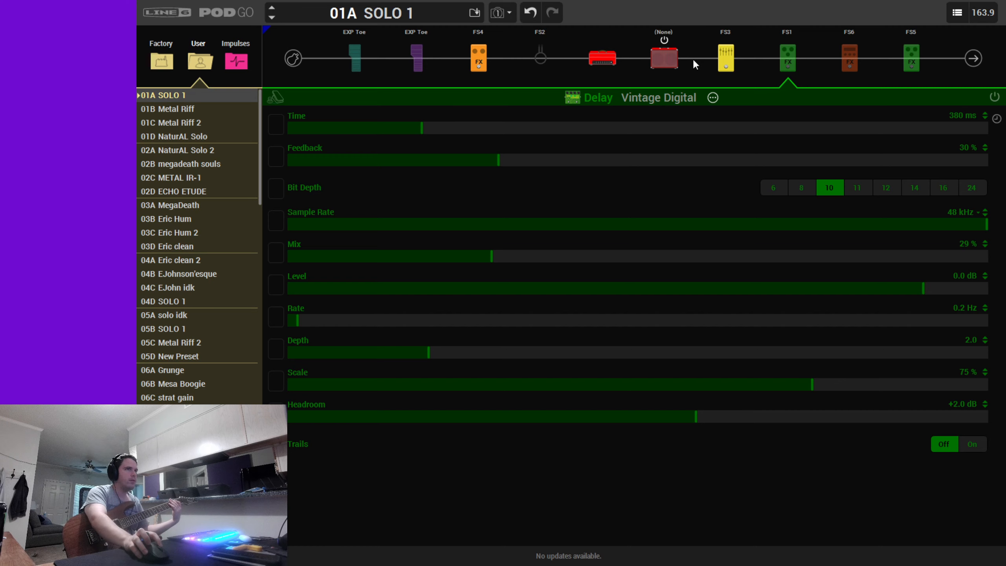
- Set the cab's mic to 57 Dynamic for a sound comparison, and return it to 421 Dynamic
left_click(675, 59)
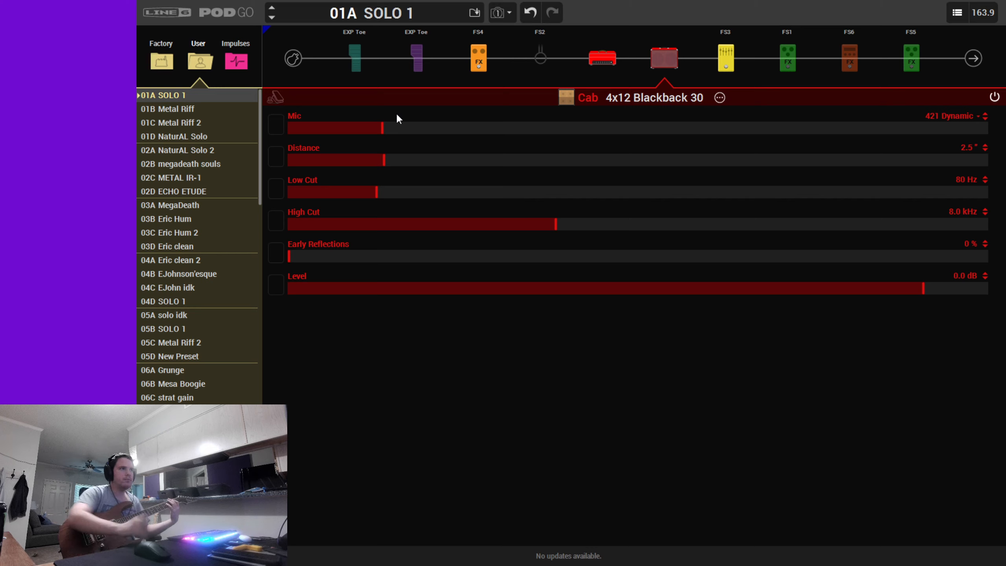
left_click_drag(357, 122, 288, 133)
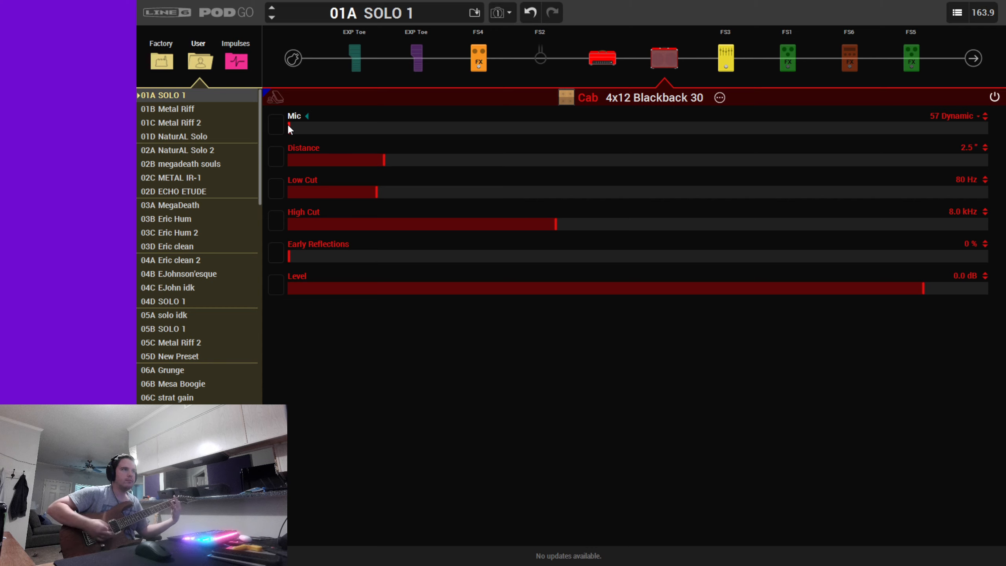
left_click(319, 130)
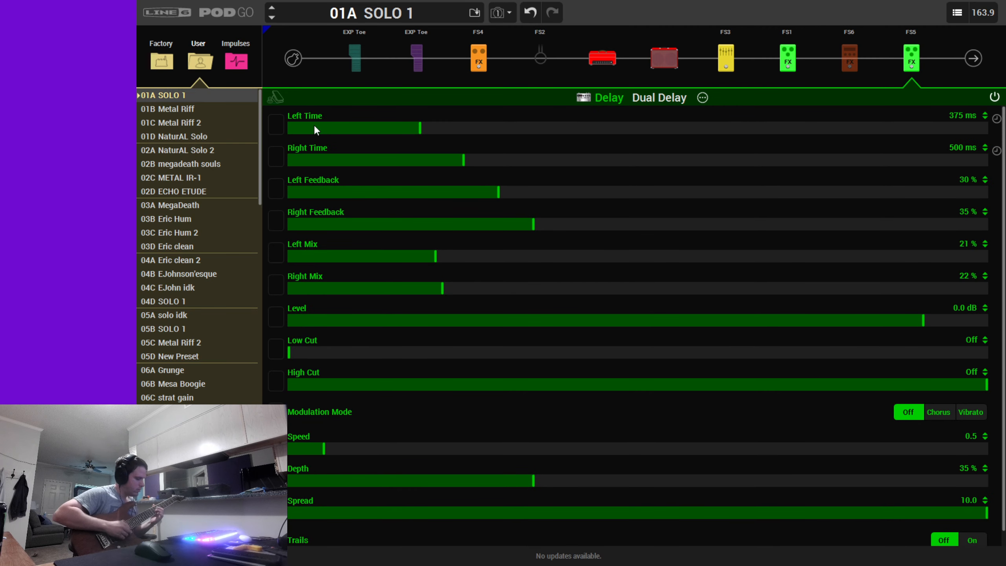
left_click(657, 60)
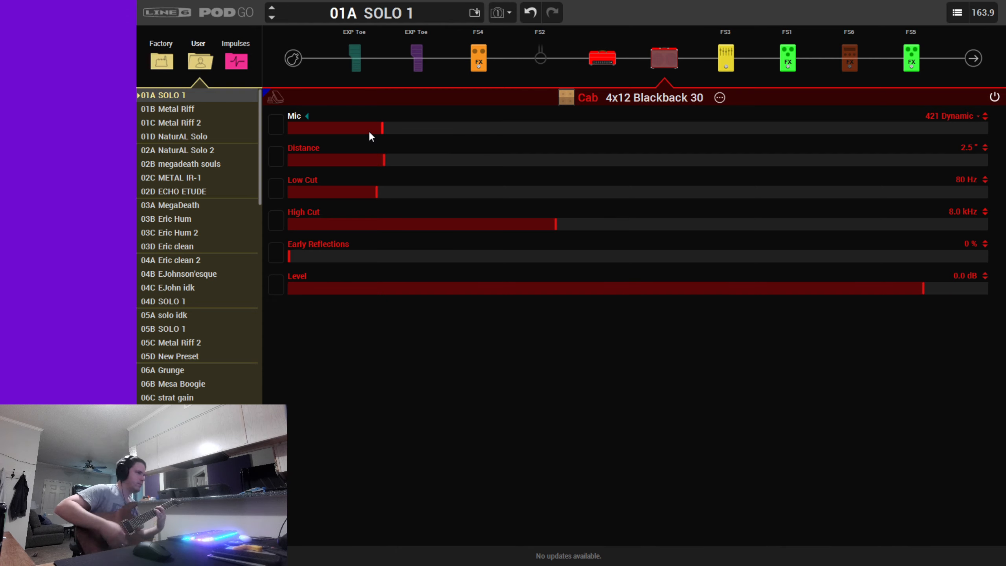
left_click(346, 132)
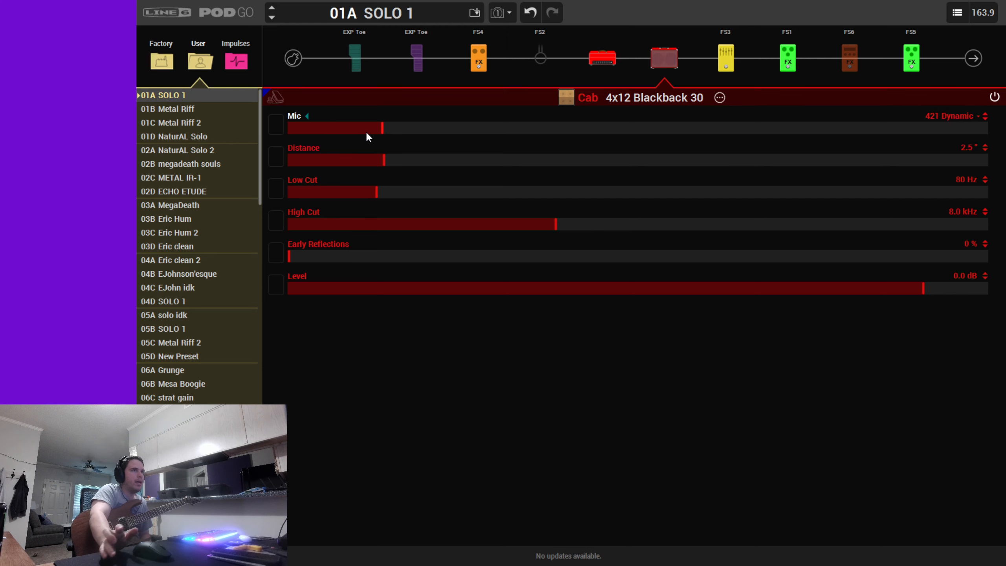
- Look over the cab models again, and compare the cab's level setting with the Main Out output level
left_click(722, 95)
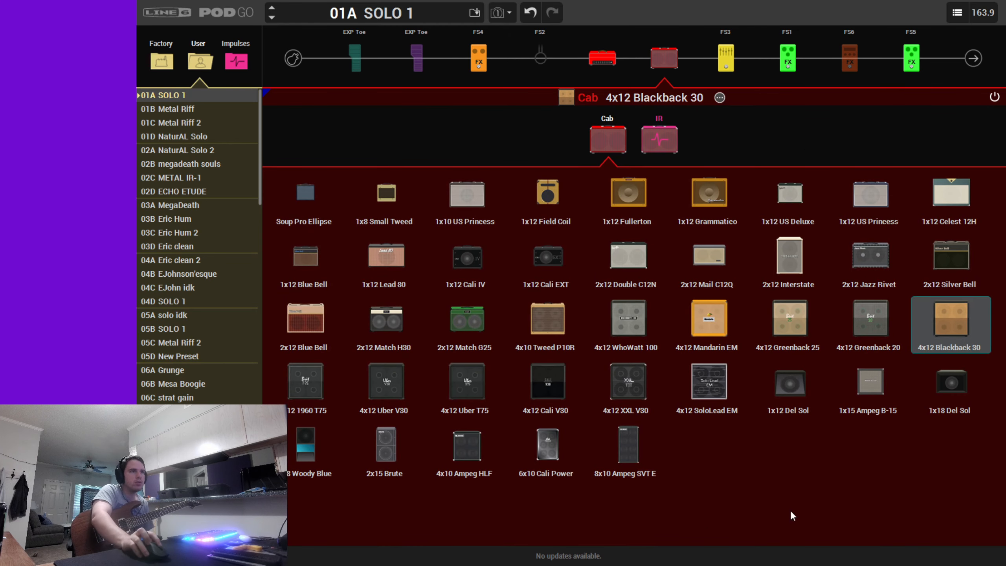
left_click(719, 101)
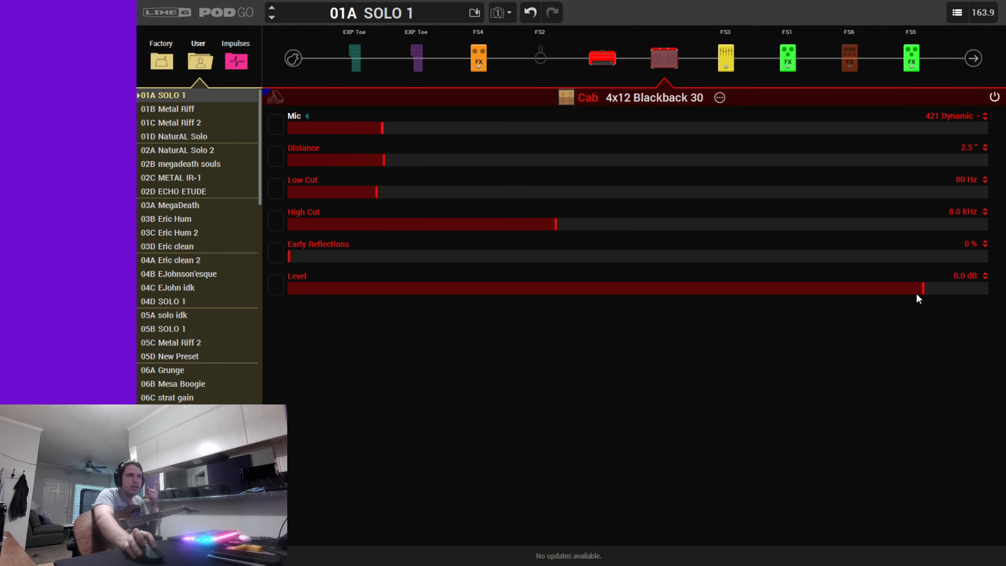
left_click(972, 58)
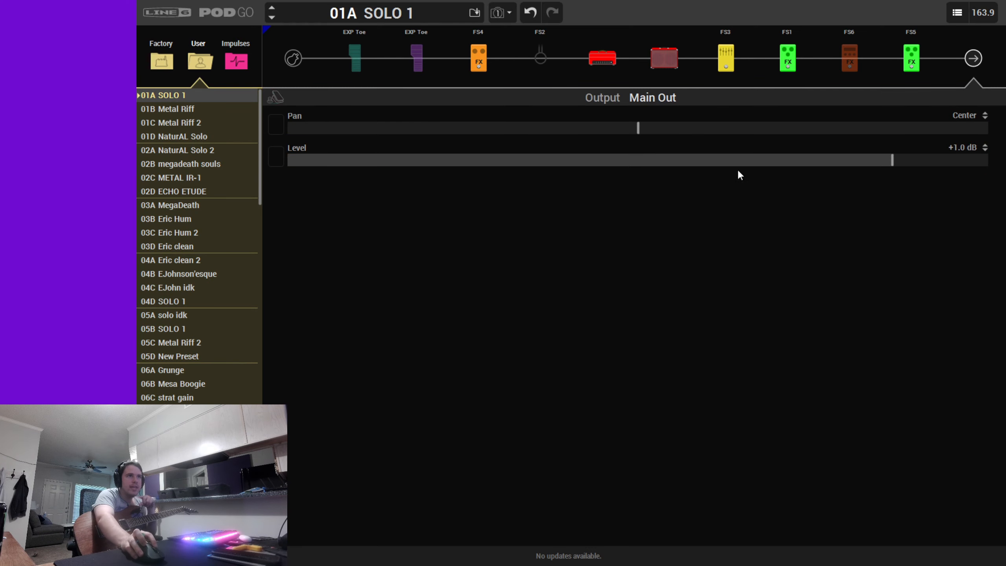
left_click(664, 64)
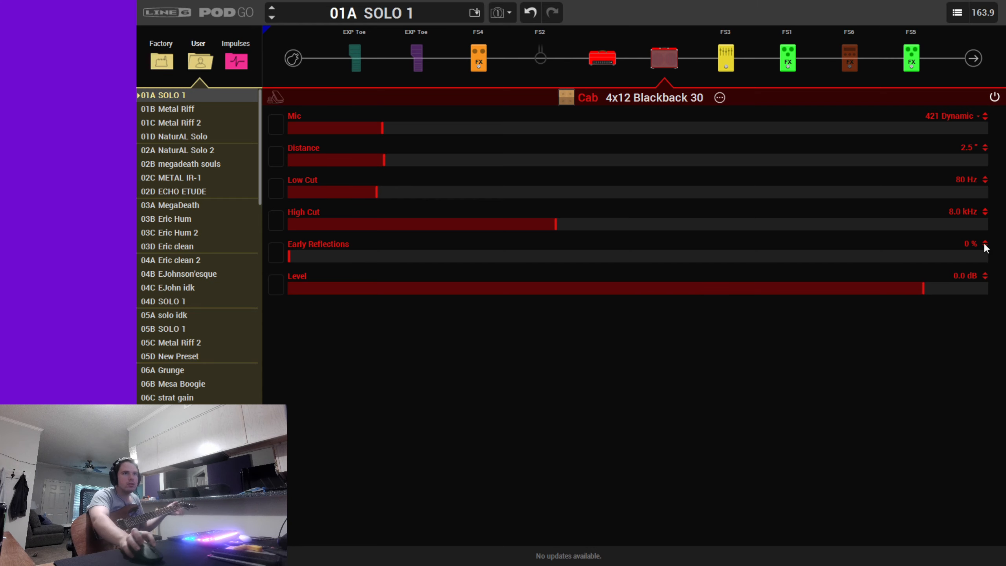
left_click(974, 289)
left_click(971, 60)
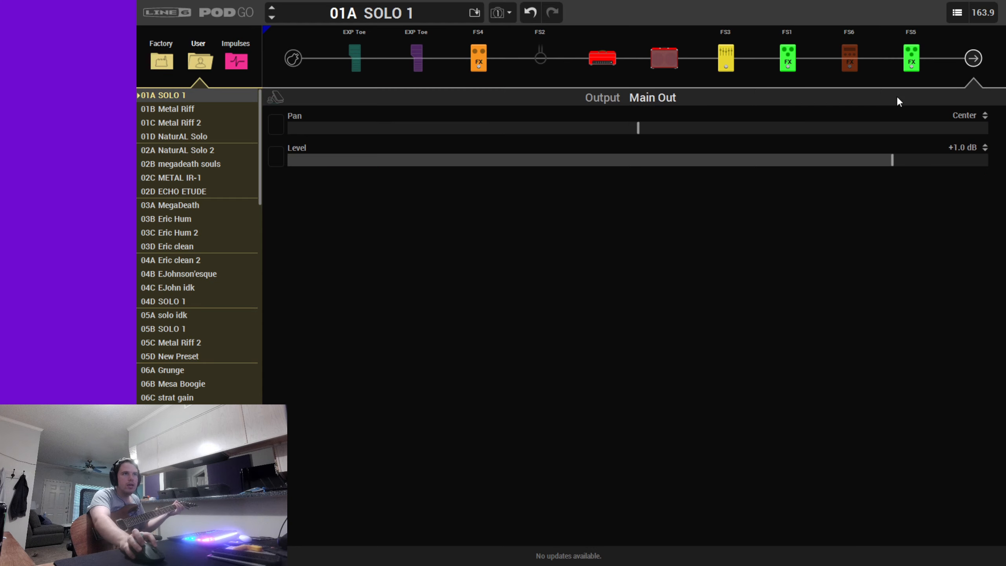
- Try a Main Out level of -6.4 dB with the cab level at +1.9 dB, and a Main Out level of -0.1 dB
left_click_drag(865, 160, 855, 163)
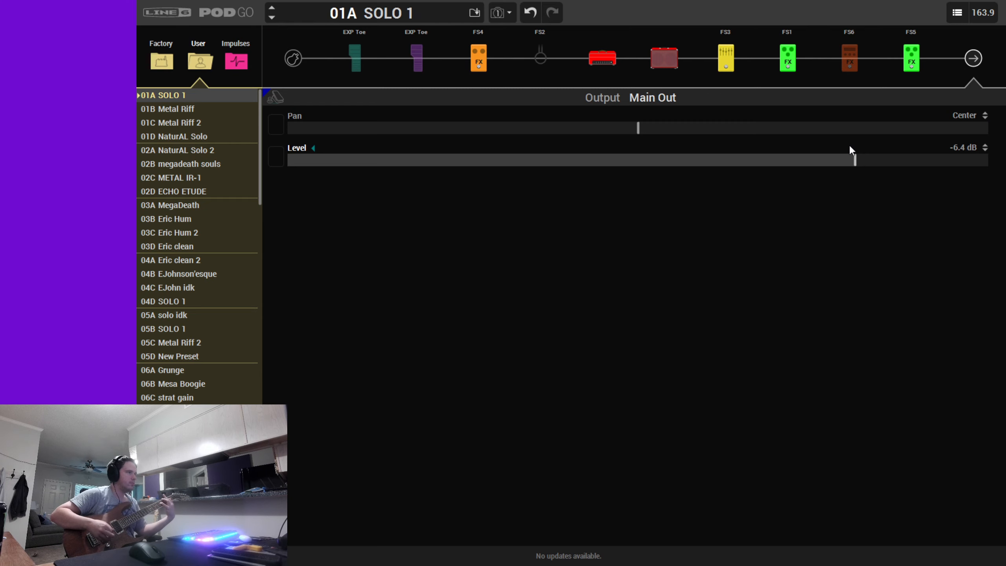
left_click(669, 61)
left_click(967, 289)
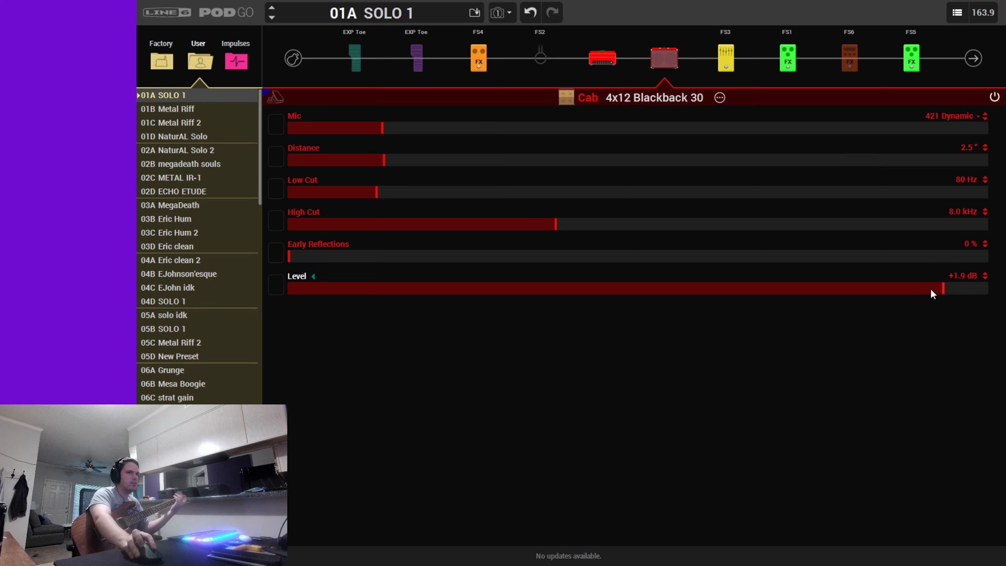
left_click(971, 67)
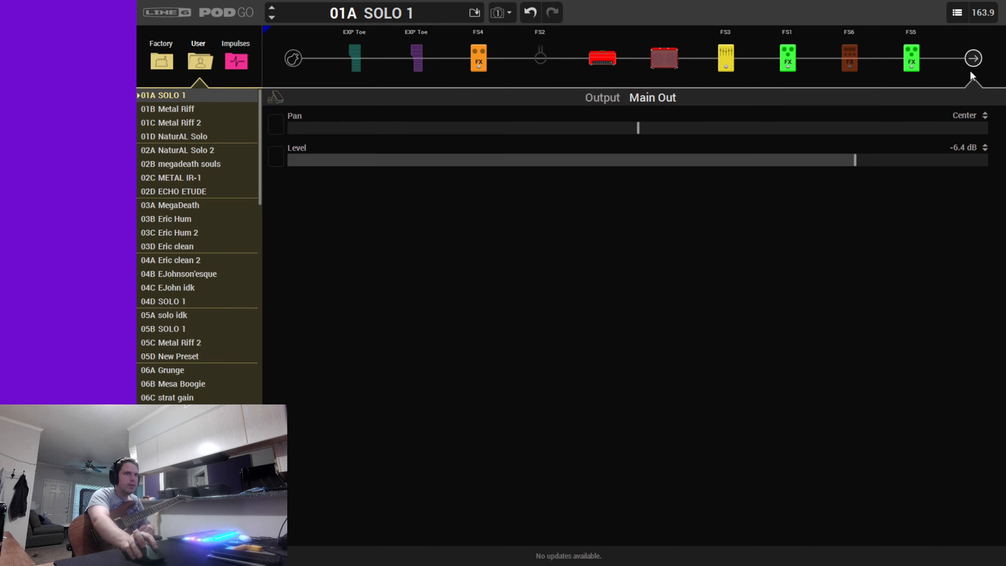
left_click_drag(848, 167, 889, 165)
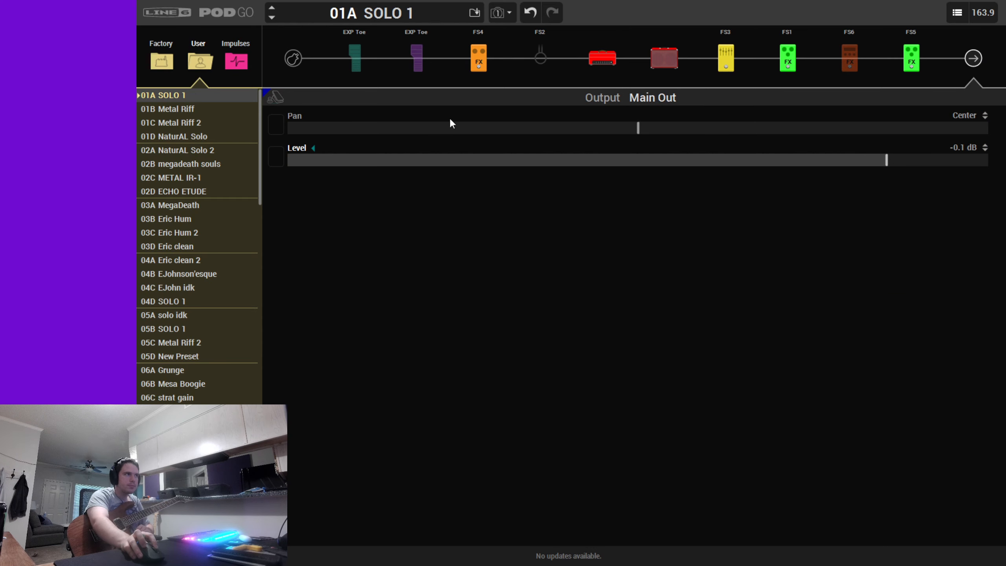
- Reload the 01A SOLO 1 preset by switching to 01B Metal Riff and back, discarding the level changes
left_click(216, 110)
left_click(192, 96)
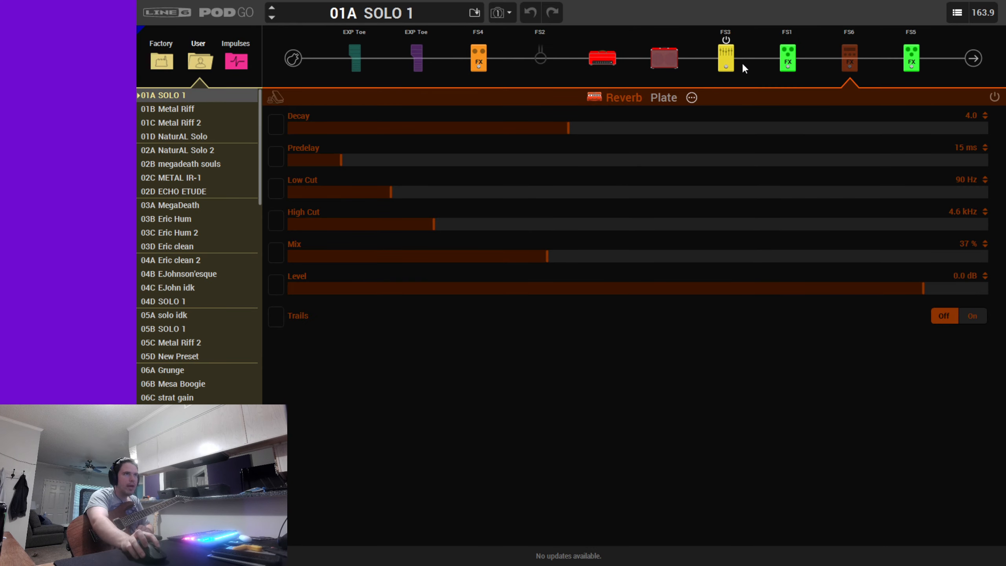
left_click(205, 110)
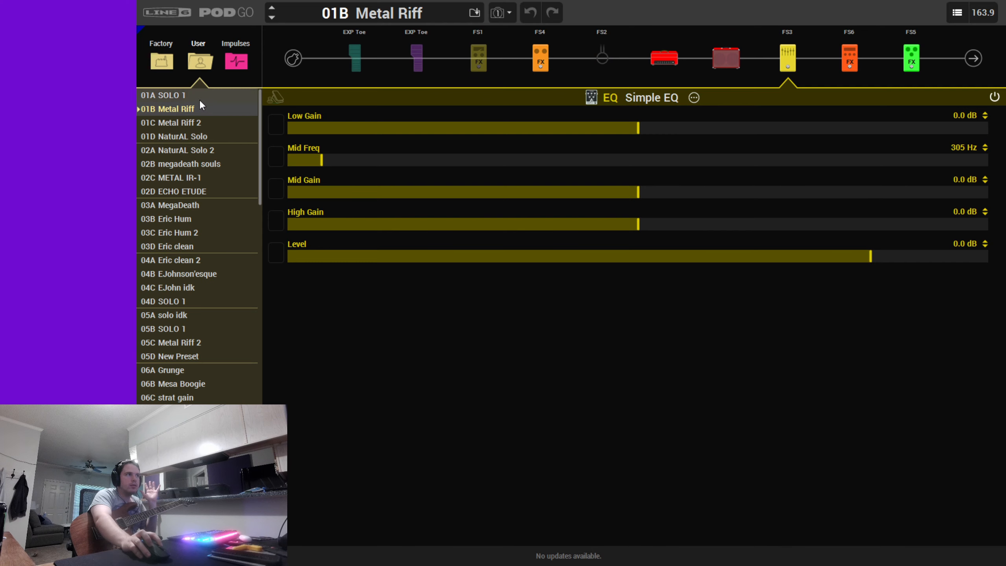
left_click(196, 97)
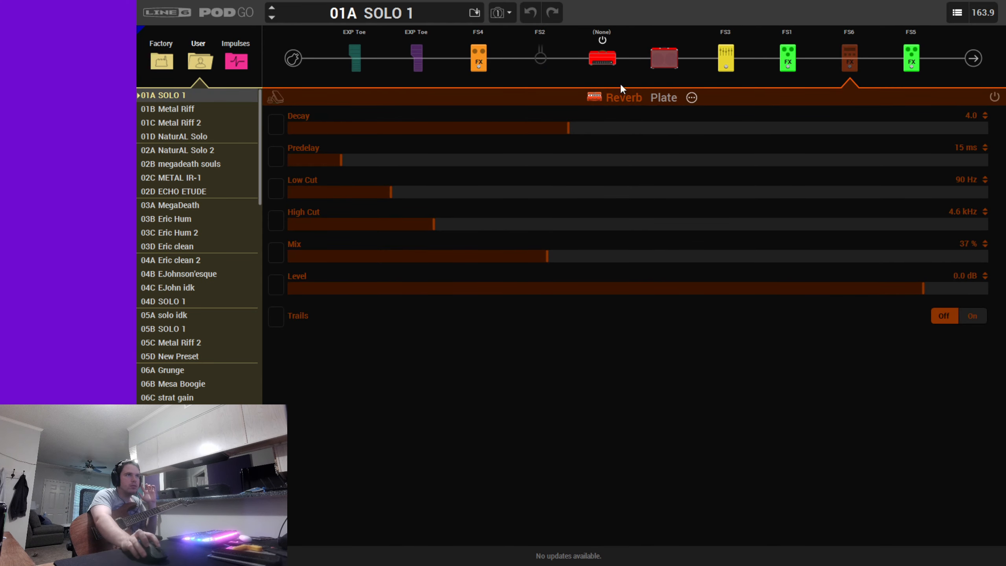
- Review the settings of the cab, amp, Vintage Digital delay and Plate reverb blocks
left_click(661, 67)
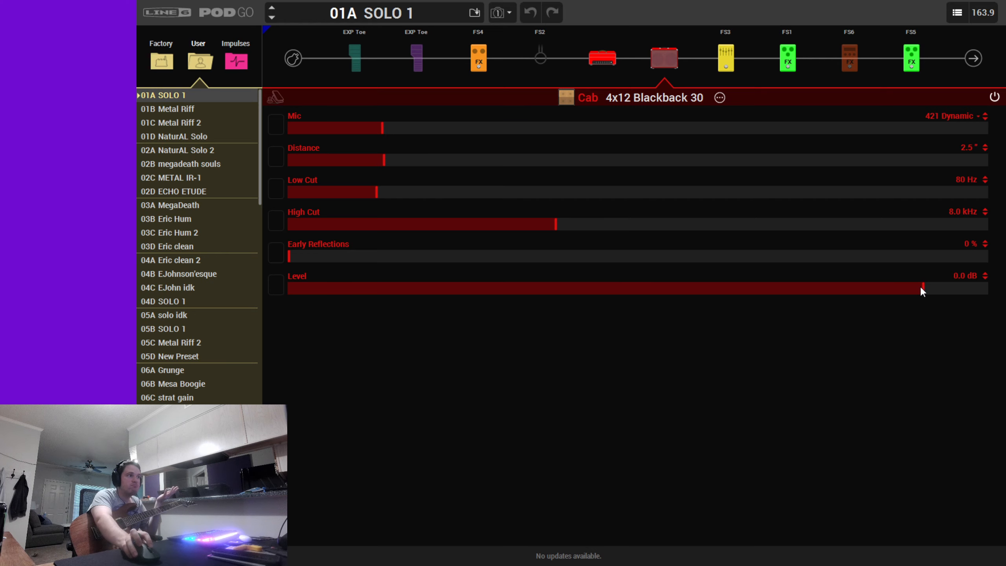
left_click(602, 59)
left_click(661, 55)
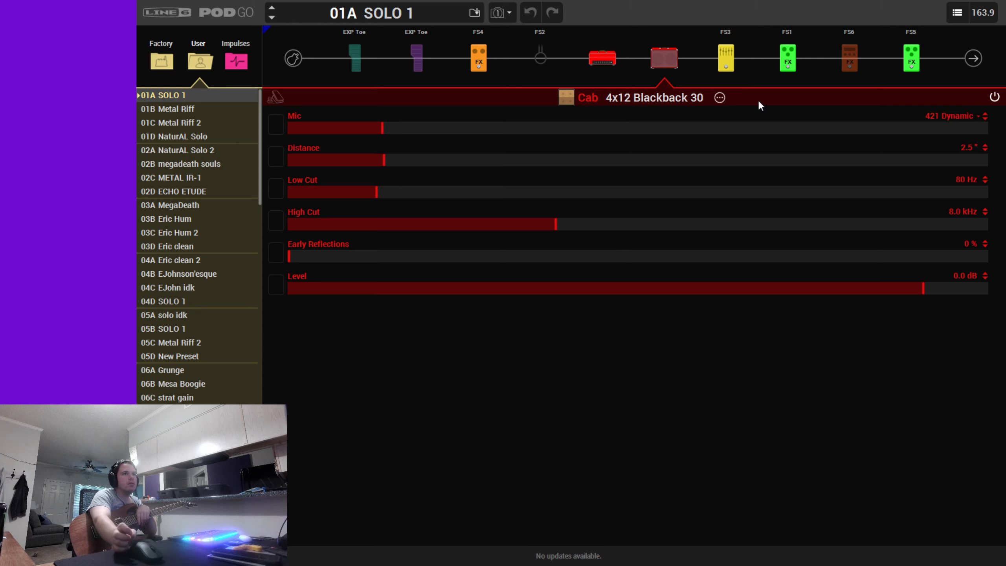
left_click(787, 65)
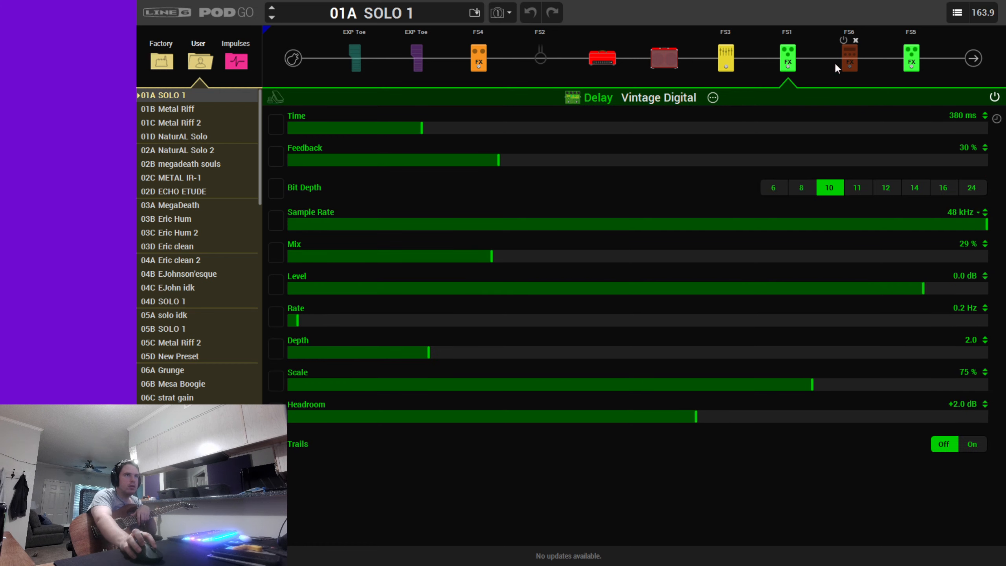
left_click(841, 66)
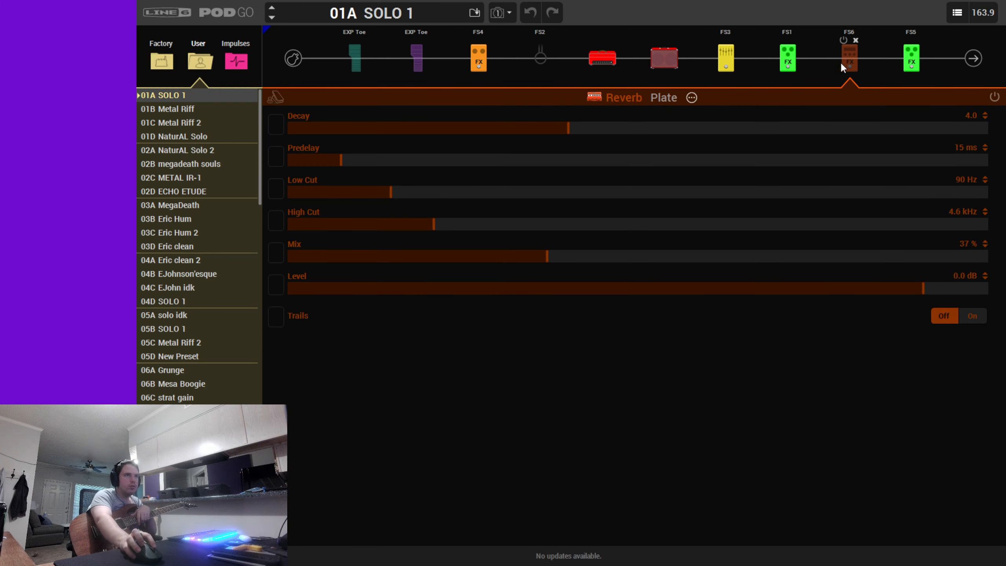
left_click(790, 70)
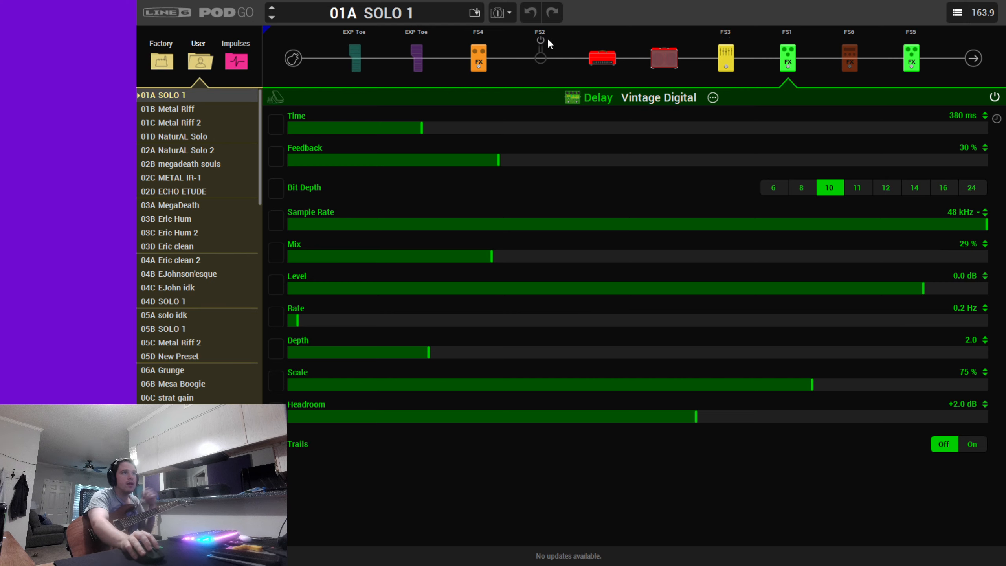
- Bypass the FS4 distortion and the FS1 Vintage Digital delay, and show the FS5 Dual Delay's settings
left_click(474, 40)
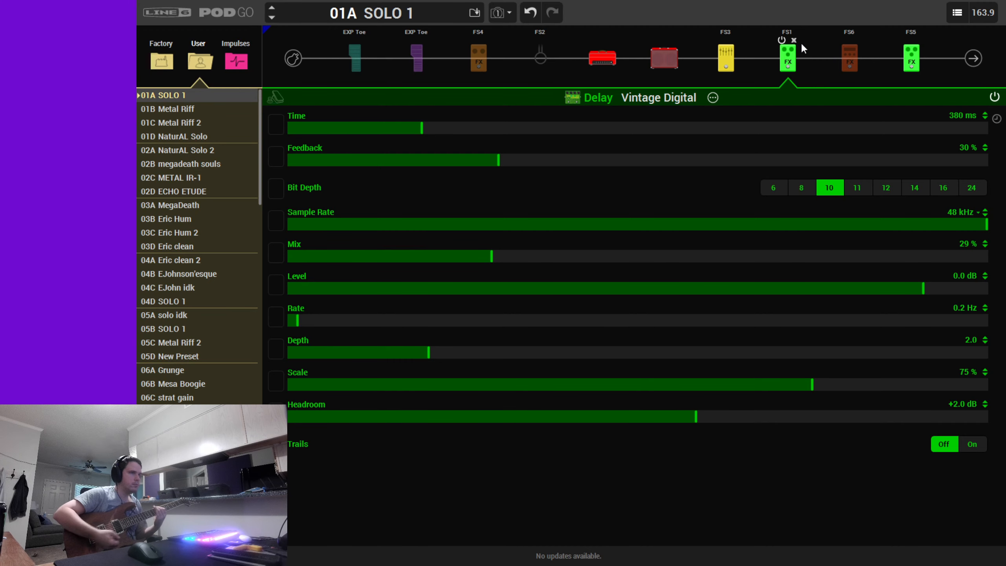
left_click(782, 40)
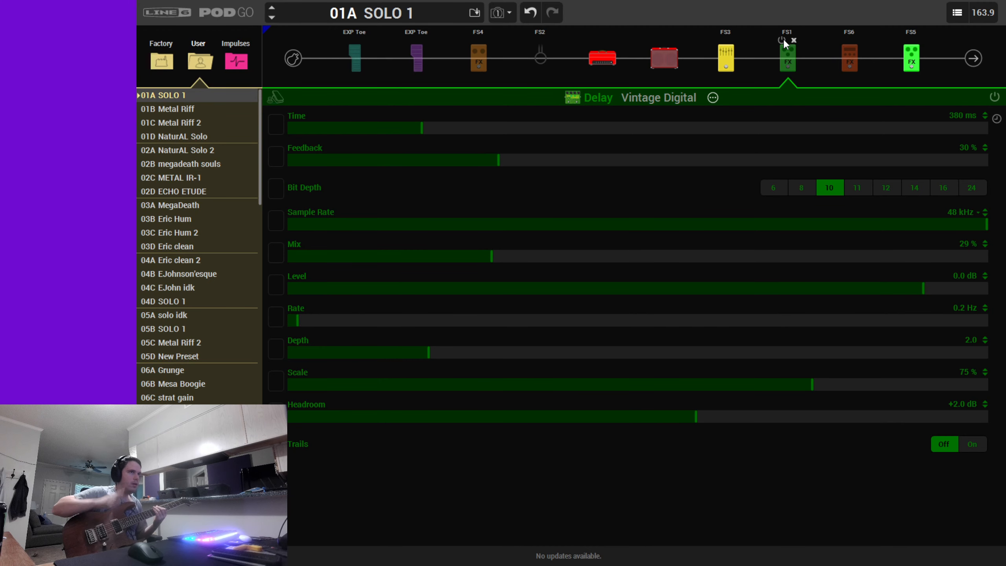
left_click(908, 65)
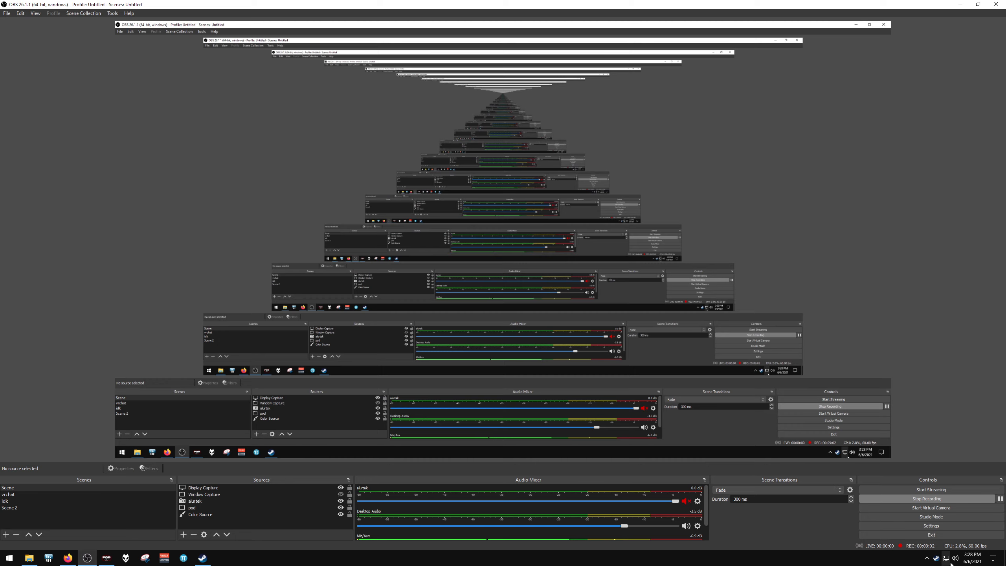
- Open the Windows sound recording devices and check the Digital Audio Interface's listening options
right_click(955, 558)
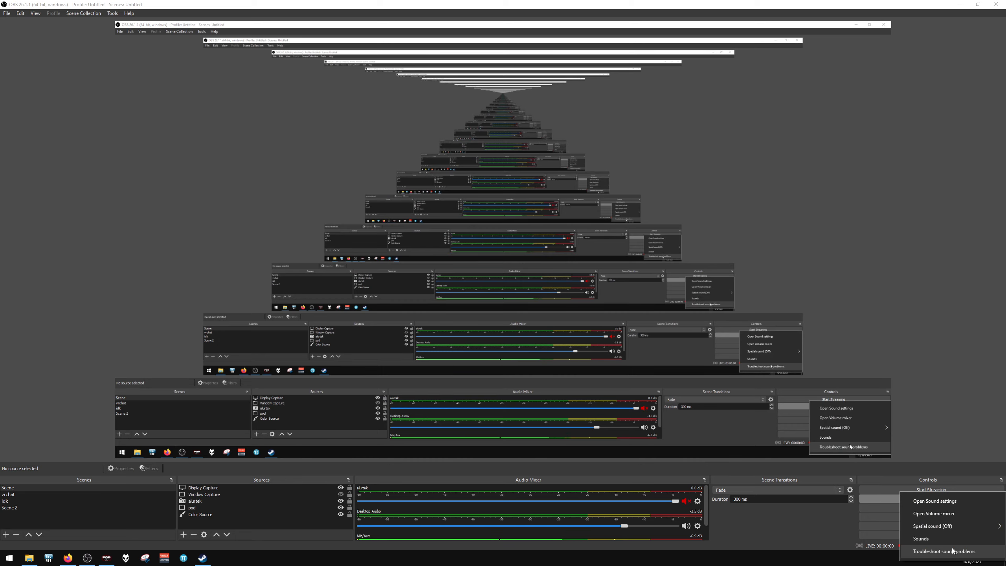
left_click(931, 515)
left_click_drag(242, 152, 443, 204)
left_click(421, 213)
double_click(465, 270)
left_click(429, 243)
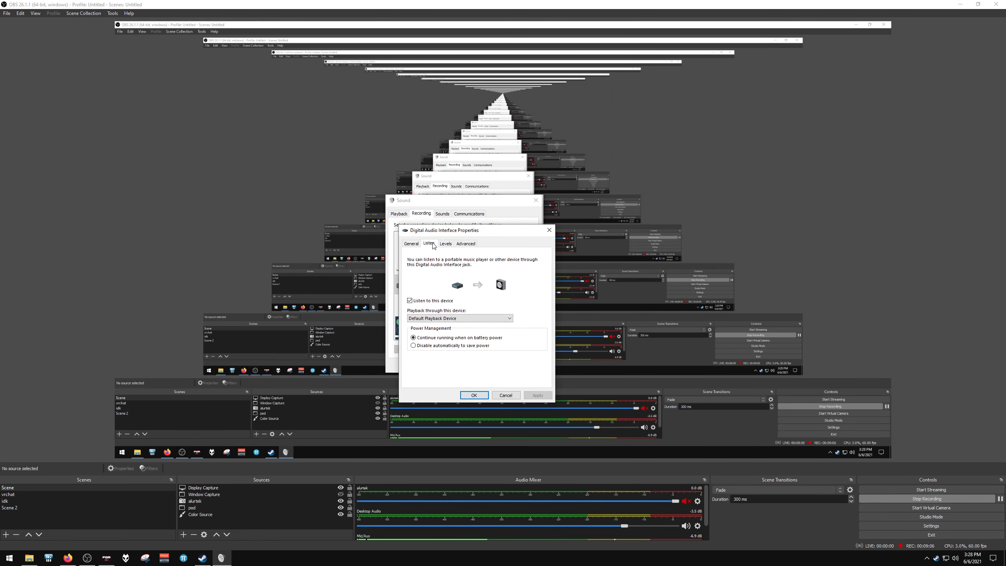
- Examine the default format choices of the Digital Audio Interface and close the sound settings without changing anything
left_click(460, 244)
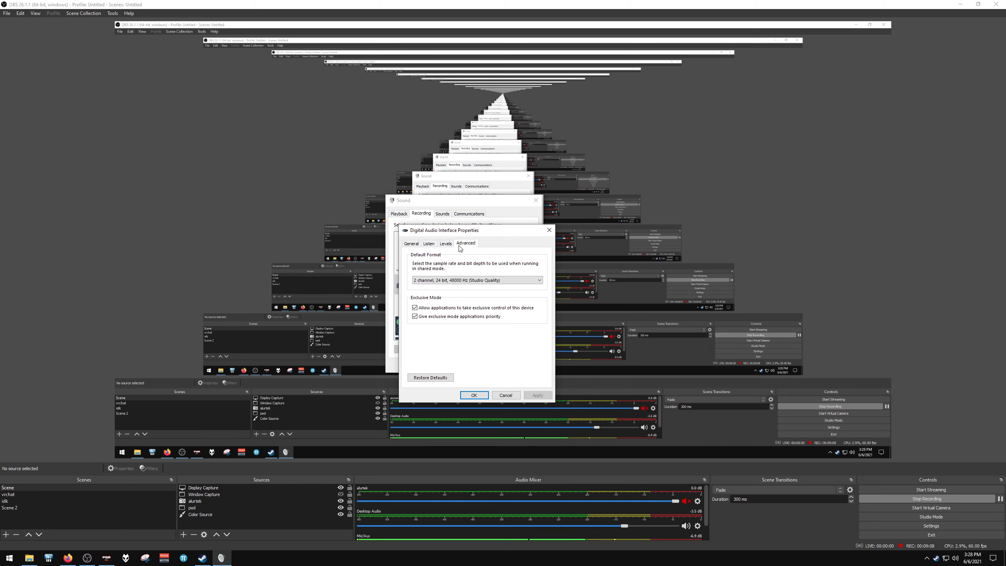
left_click(442, 281)
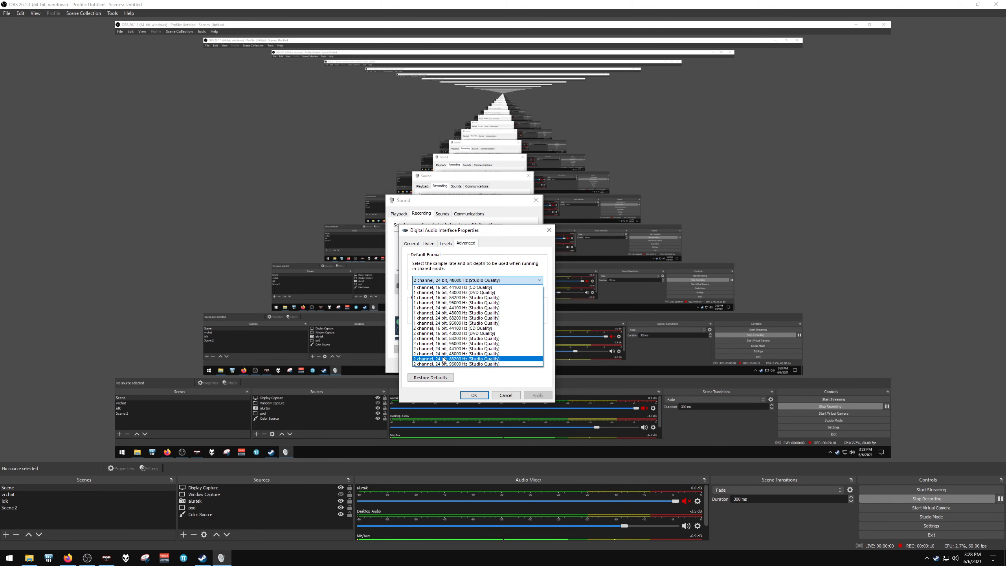
left_click(489, 281)
left_click(508, 394)
left_click(493, 365)
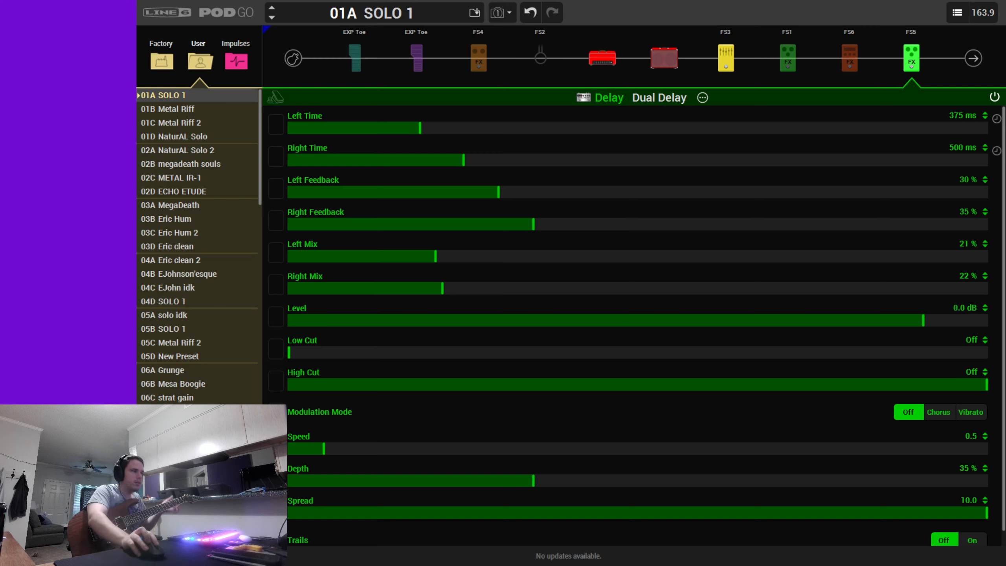
- Reactivate the FS1 Vintage Digital delay, and turn the FS5 Dual Delay off and on again to compare the sound
left_click(788, 62)
left_click(782, 40)
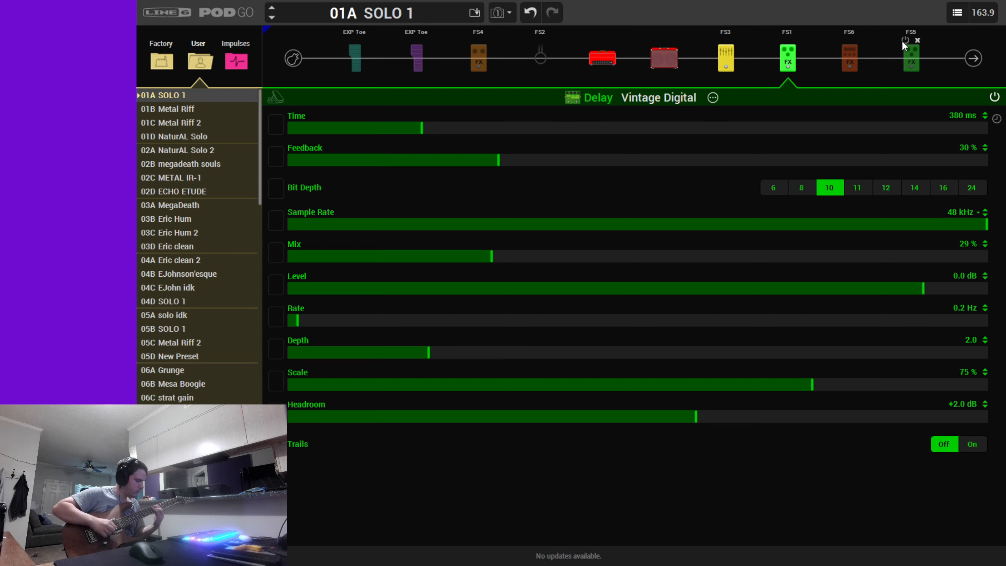
left_click(905, 40)
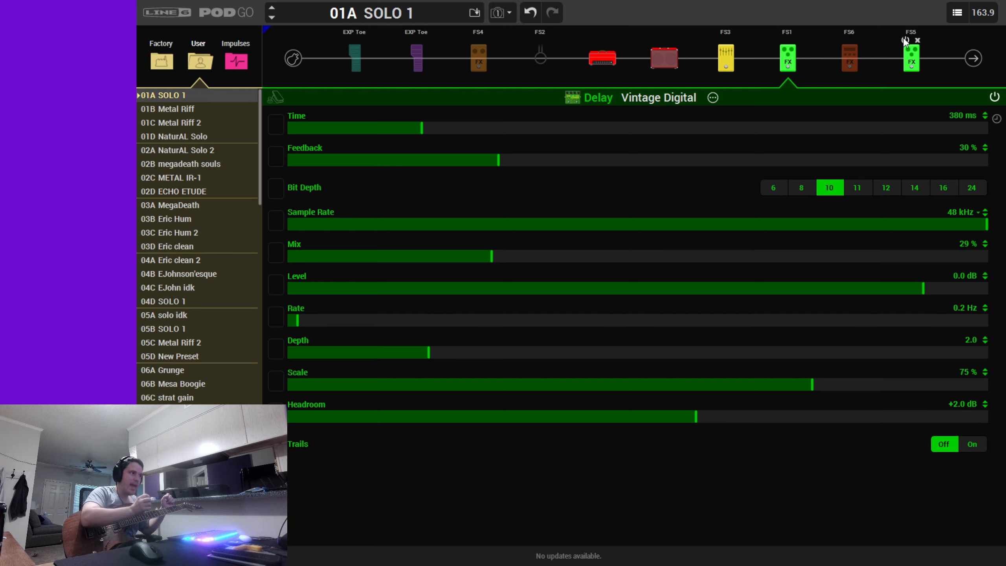
- Activate the FS6 Plate reverb, set its mix to 35 %, and bypass the reverb again
left_click(856, 66)
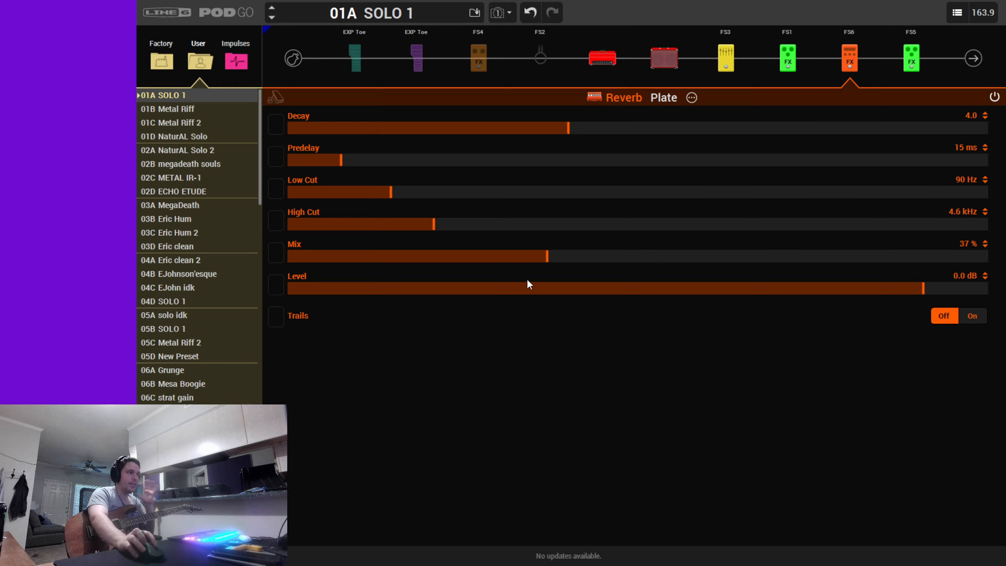
left_click_drag(541, 259, 540, 259)
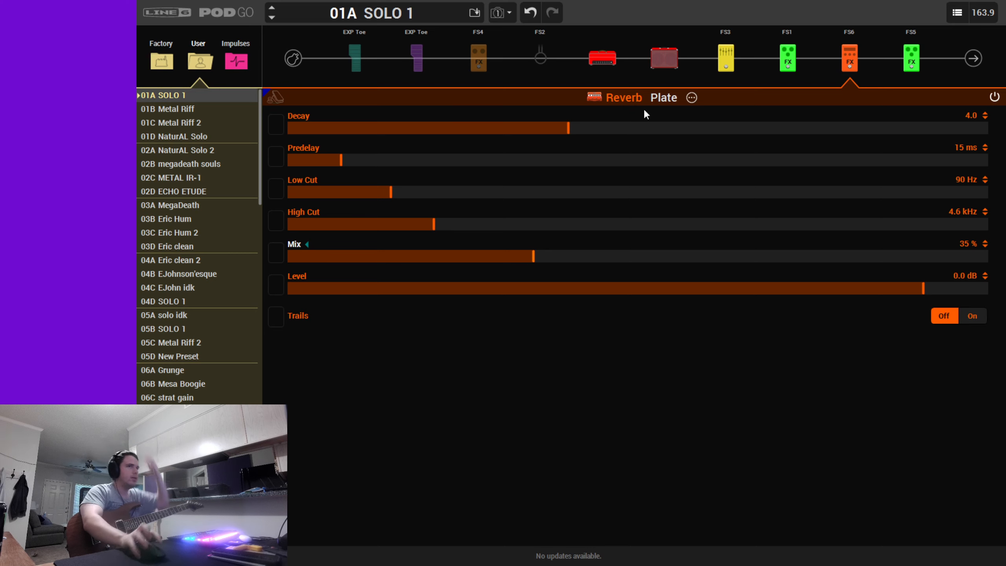
left_click(843, 40)
- Compare the settings of the Vintage Digital delay, the Dual Delay and the Plate reverb
left_click(790, 60)
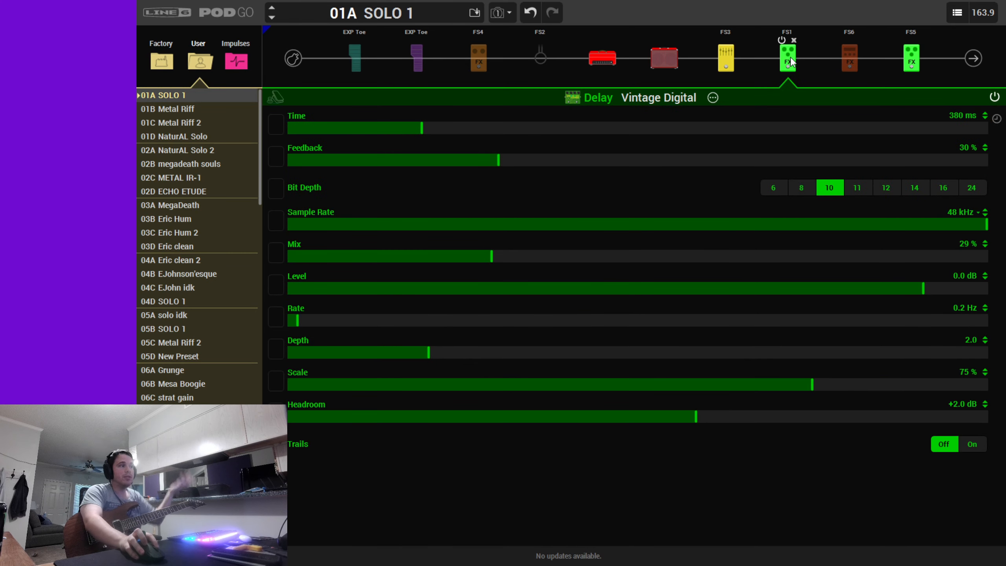
left_click(910, 59)
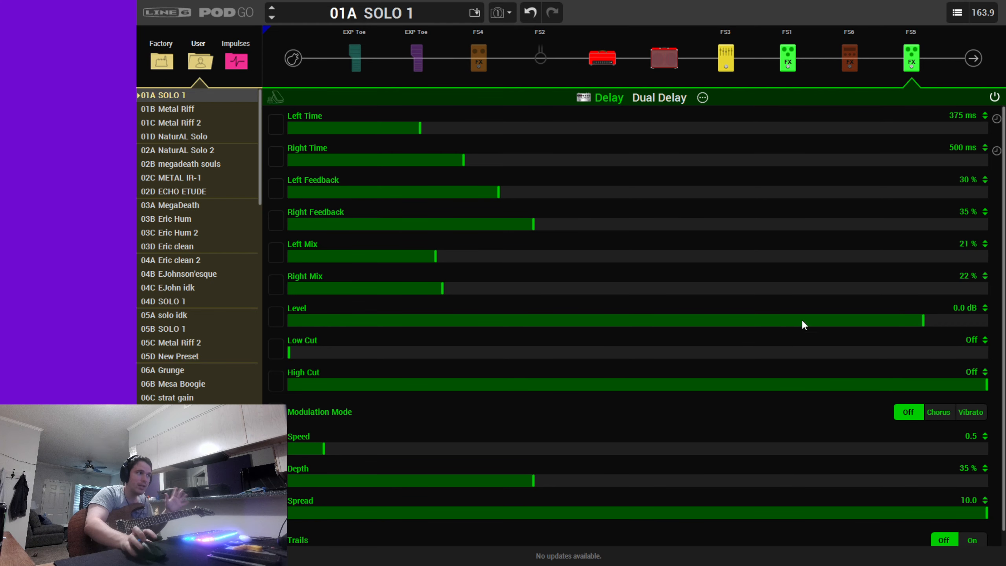
left_click(787, 60)
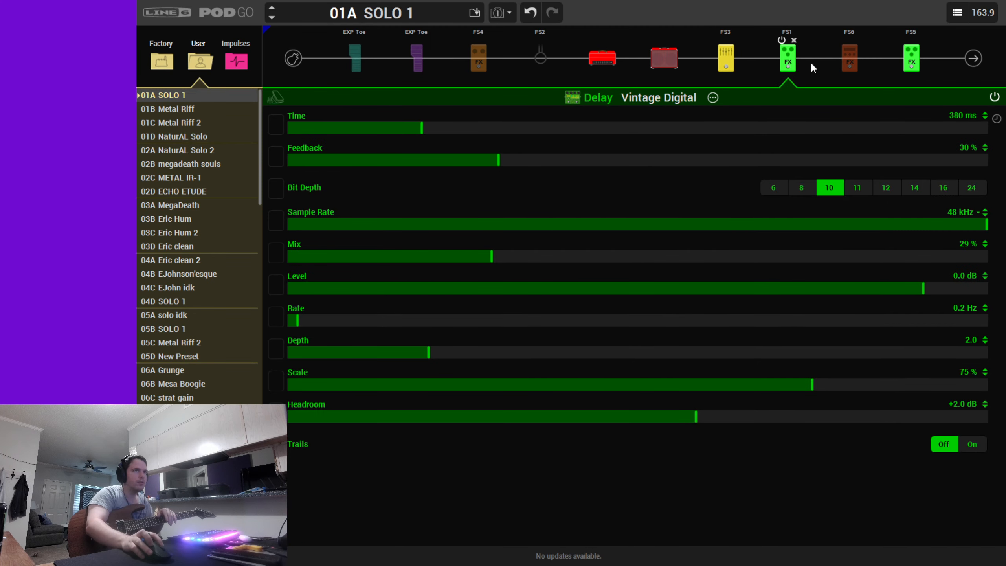
left_click(853, 62)
left_click(777, 65)
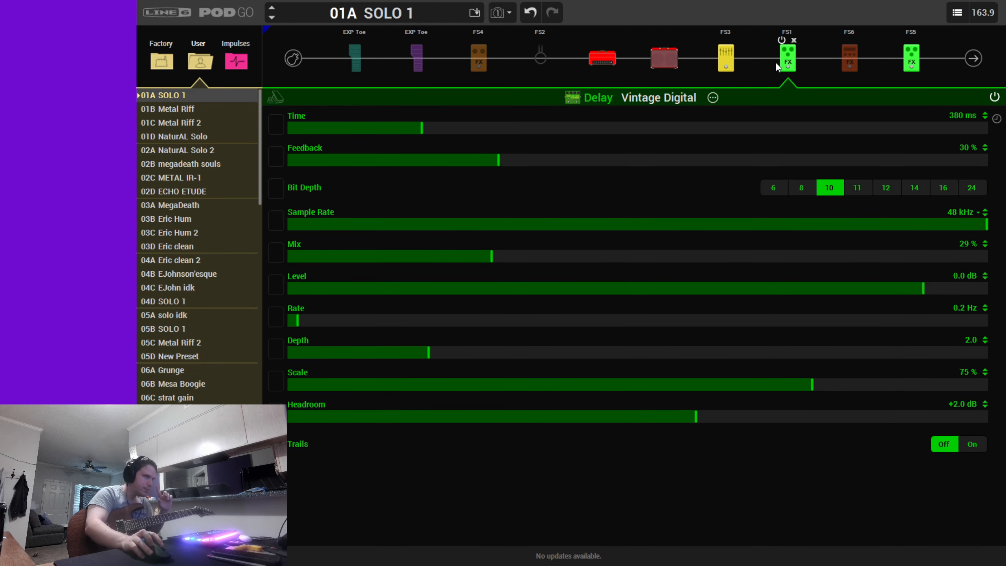
- Try the Plate reverb with its mix at 46 %, return the mix to 35 %, and bypass the reverb
left_click(852, 47)
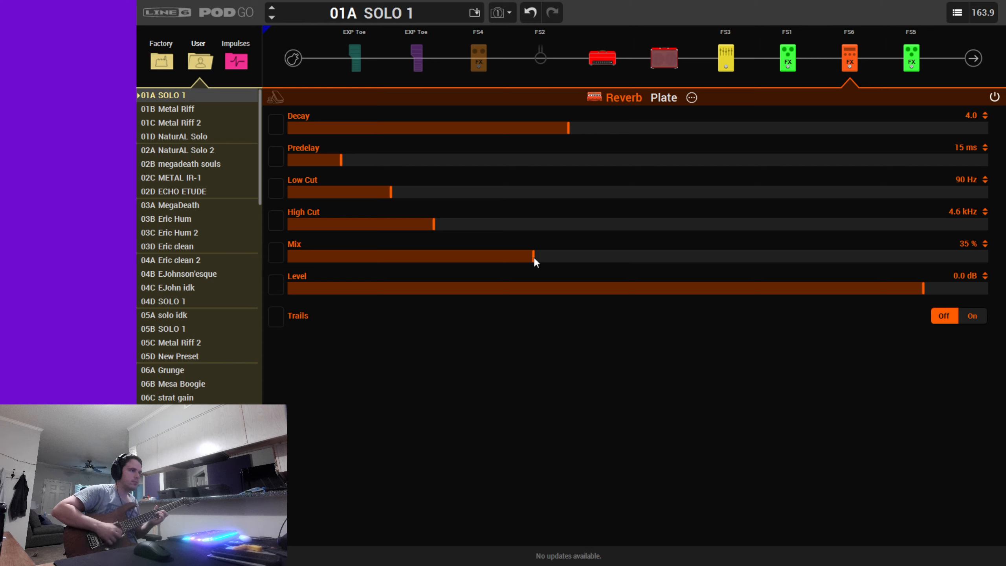
left_click_drag(534, 258, 583, 261)
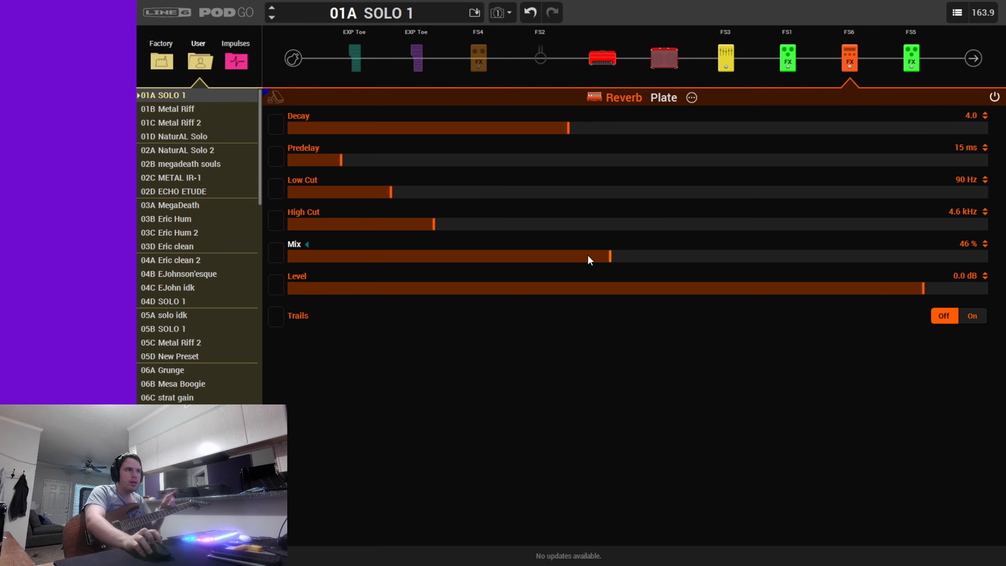
left_click_drag(593, 261, 532, 260)
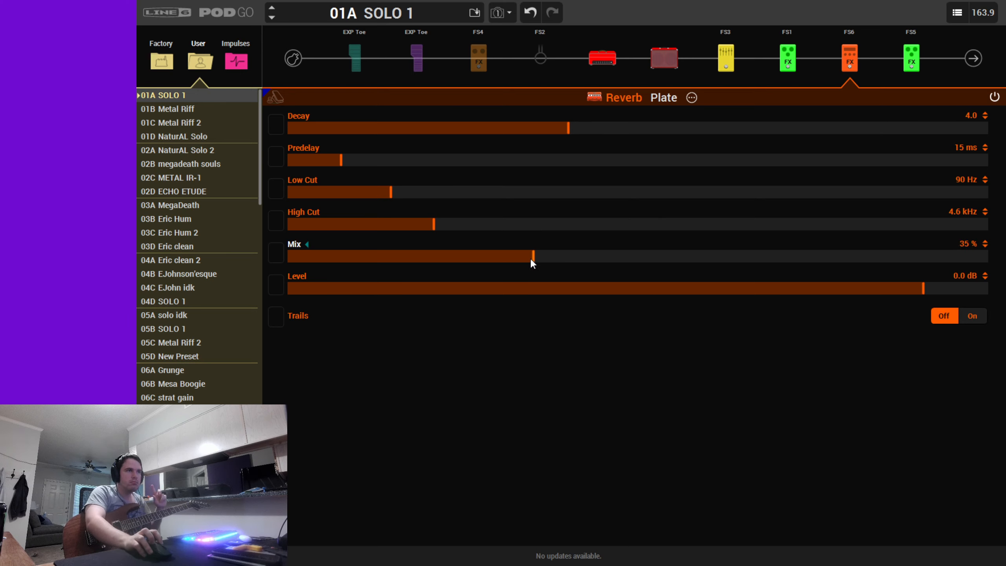
left_click(843, 40)
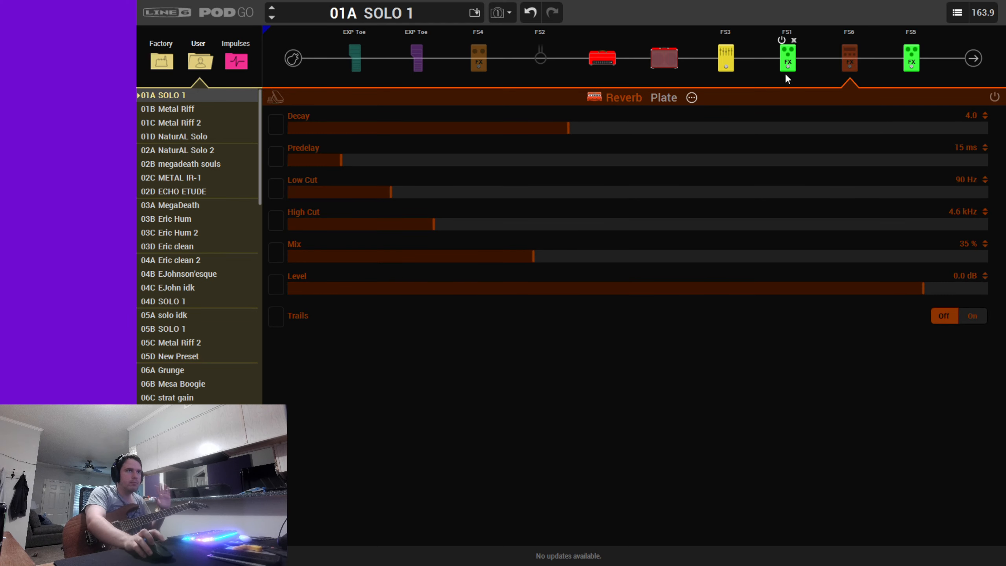
- Turn the FS4 Scream 808 distortion on for a sound comparison and bypass it again
left_click(478, 51)
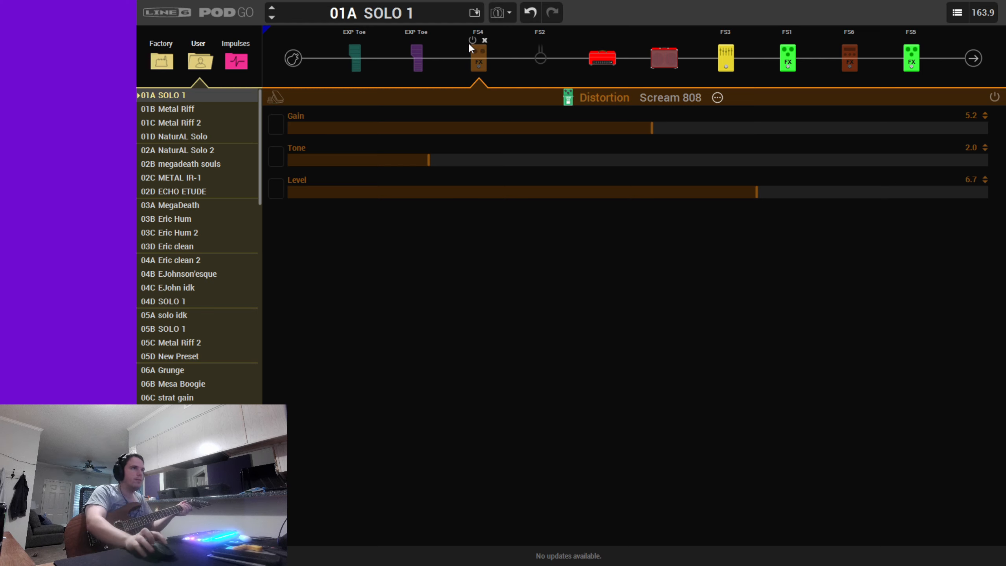
left_click(473, 40)
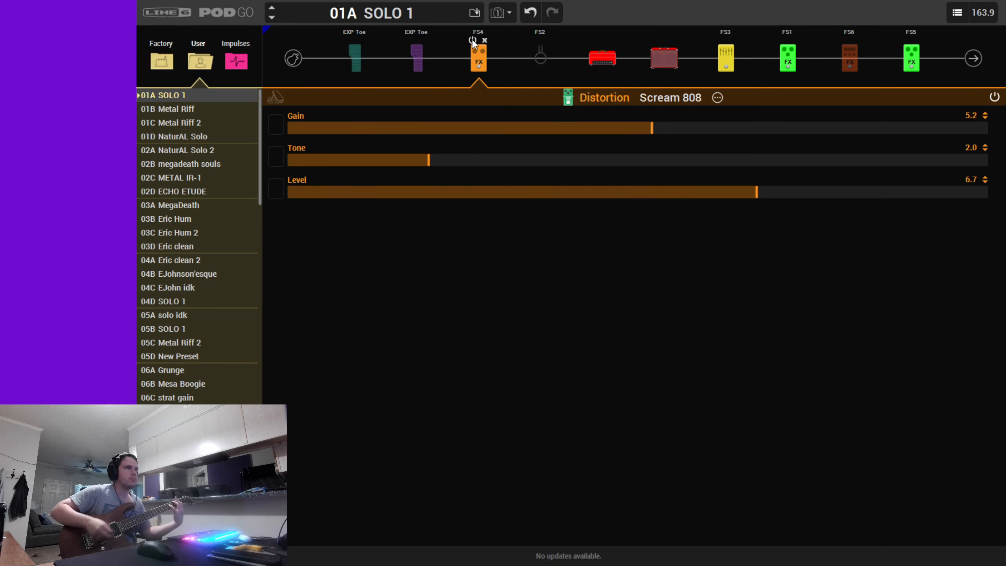
left_click(472, 39)
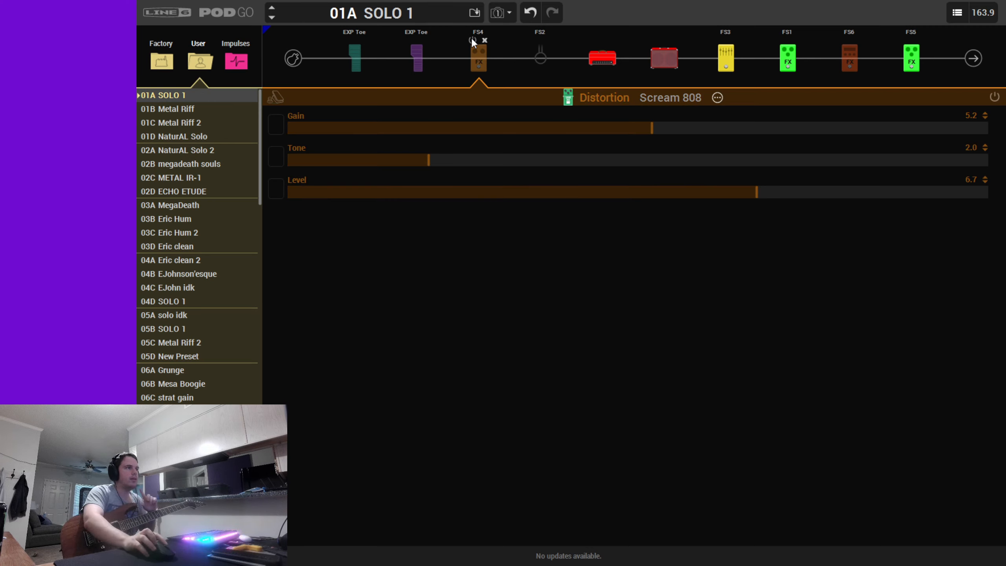
- Switch the FS4 Scream 808 on and off to compare the sound, leaving the distortion active
left_click(473, 41)
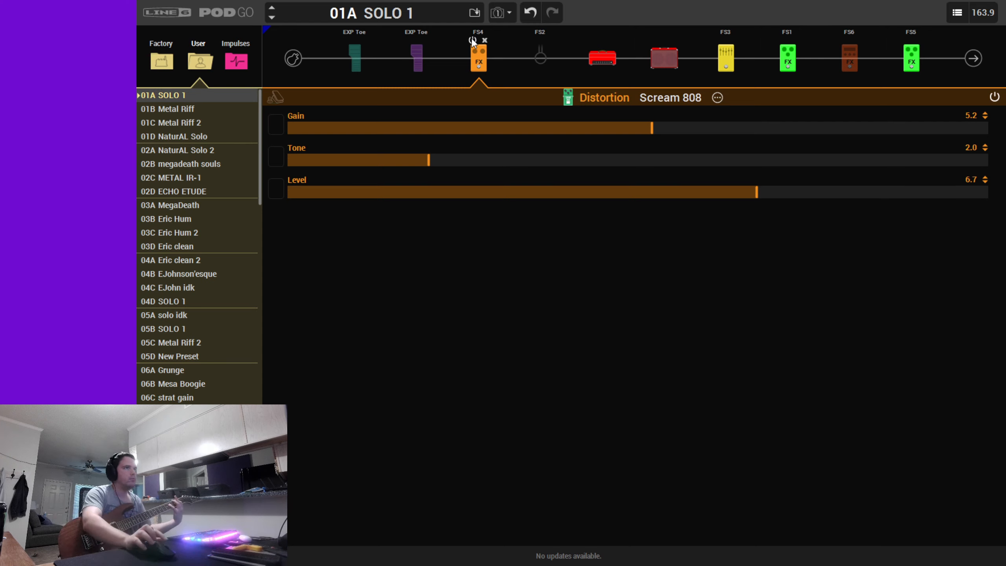
left_click(472, 40)
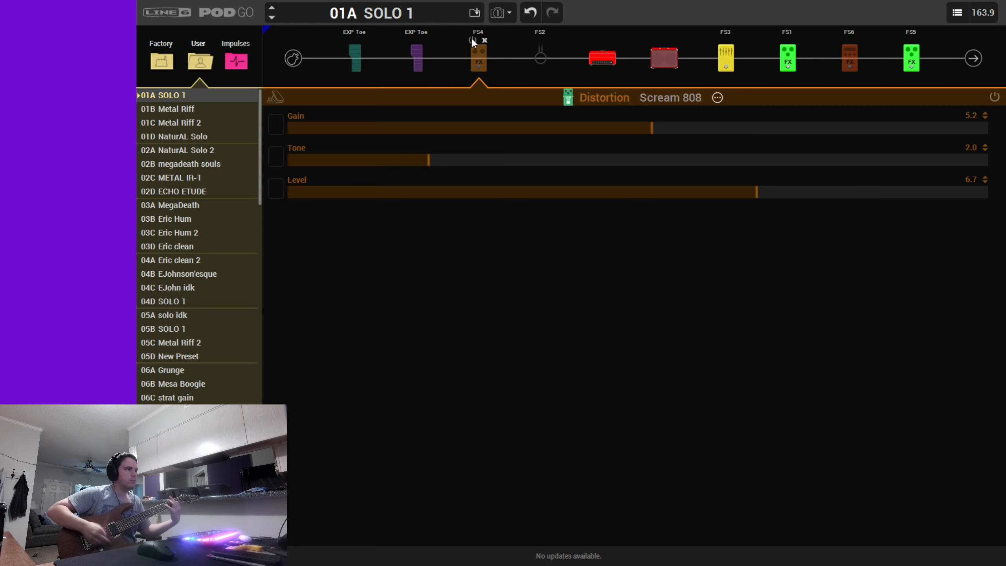
left_click(472, 40)
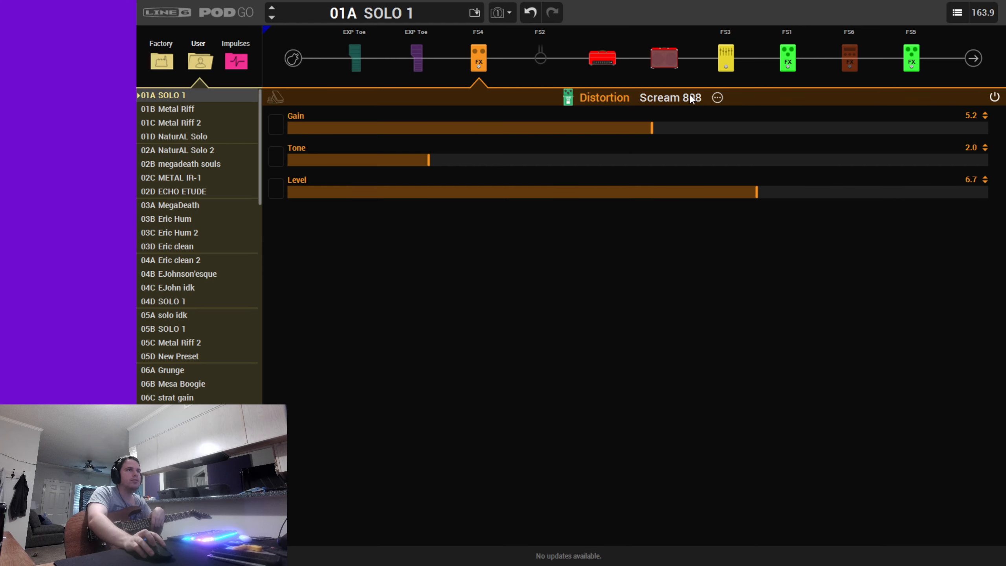
- Look through the distortion models available for the Scream 808 block without replacing it
left_click(717, 98)
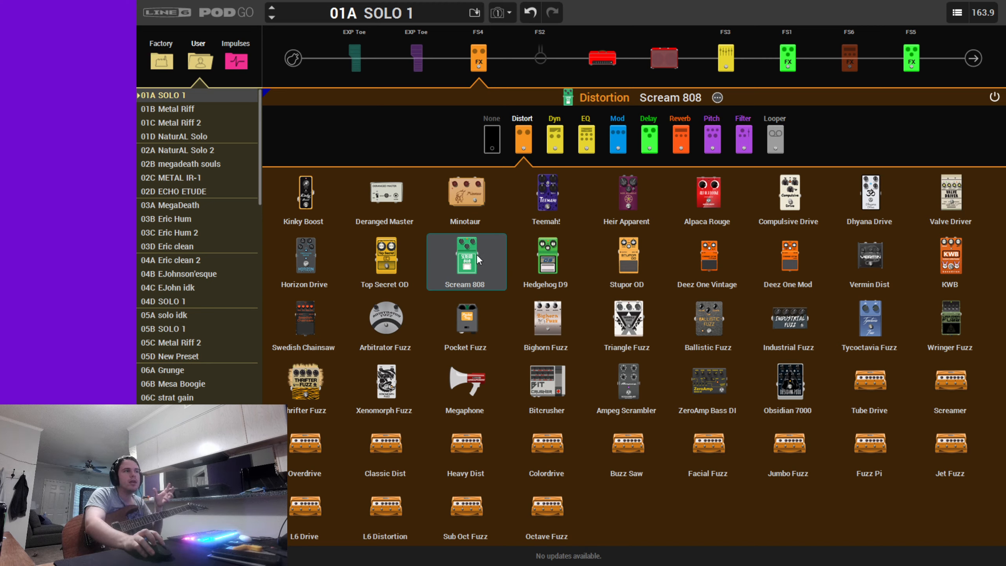
left_click(717, 97)
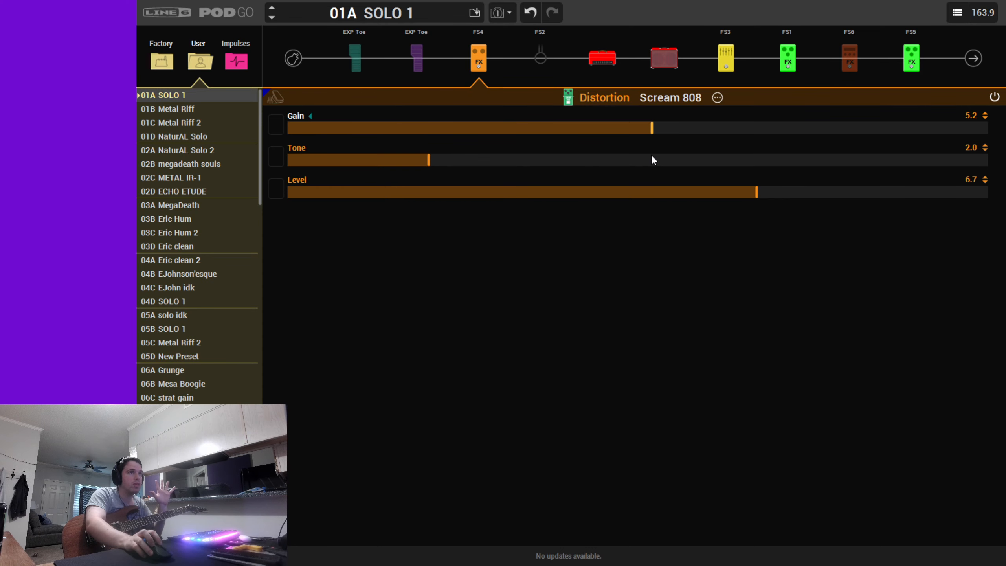
left_click(717, 97)
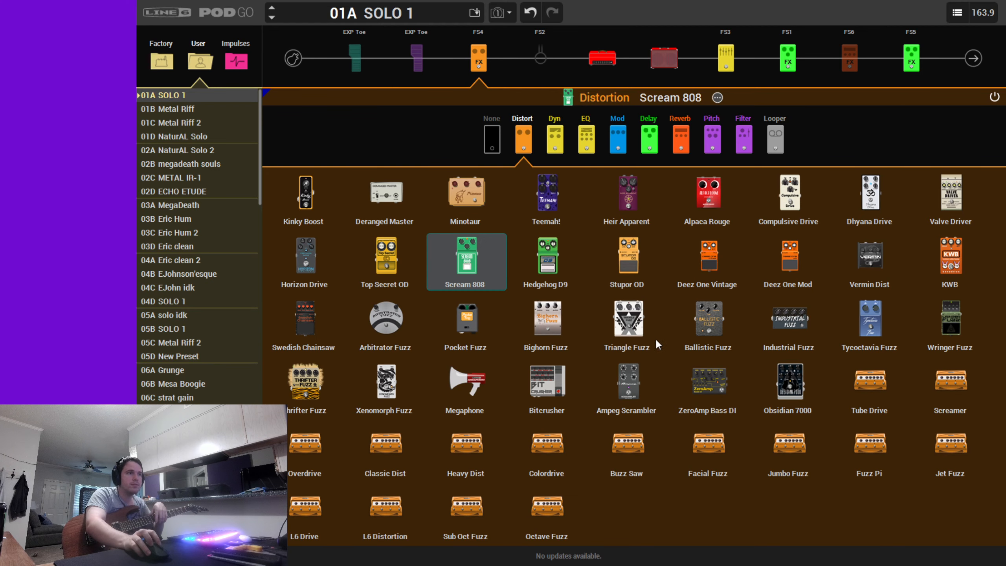
left_click(717, 97)
- Try the Scream 808 after the cab in the signal chain, and return it to its place before the amp
mouse_move(470, 63)
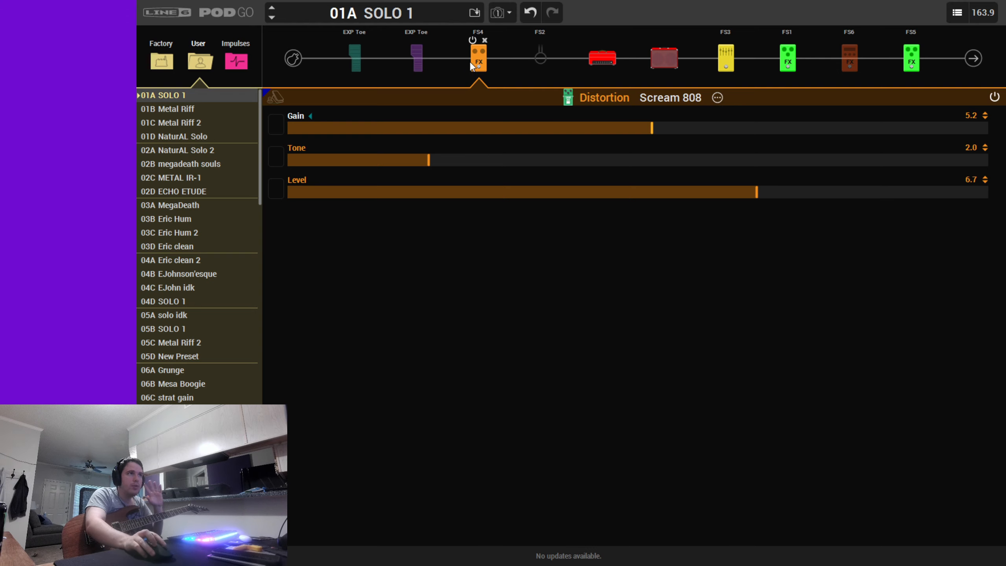
left_click_drag(480, 58, 678, 51)
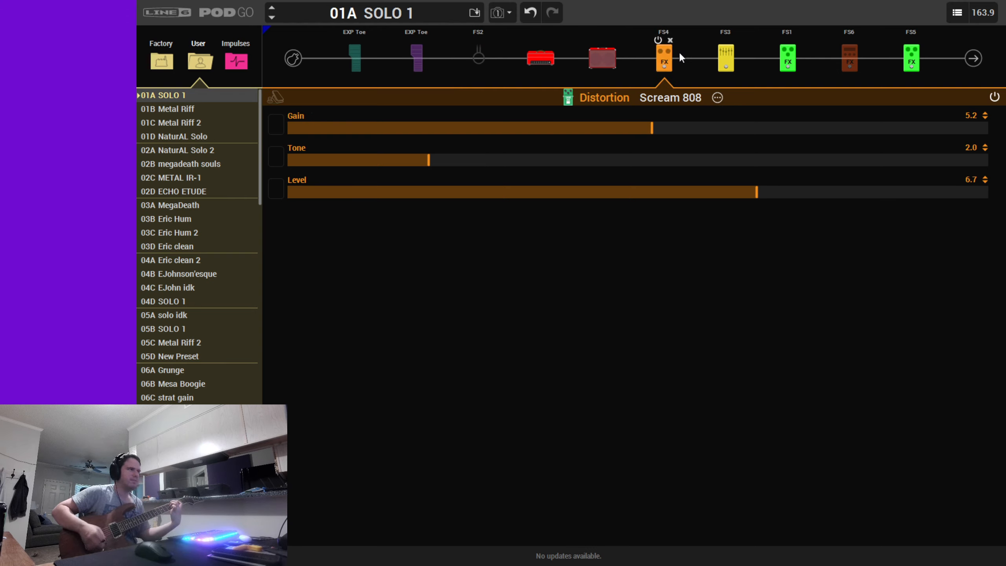
left_click_drag(678, 51, 519, 72)
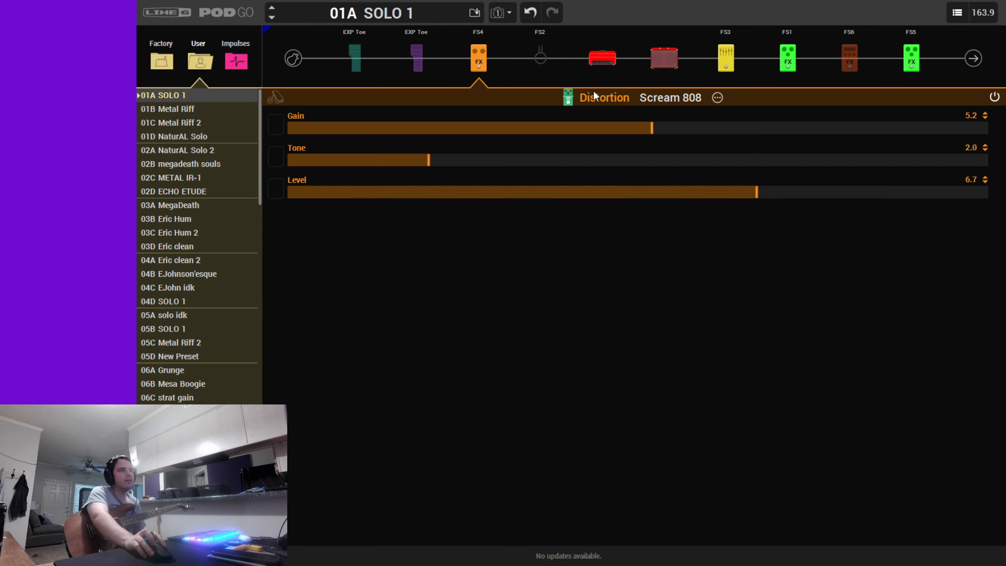
- Review the Vintage Digital and Dual Delay settings and activate the FS6 Plate reverb
mouse_move(848, 72)
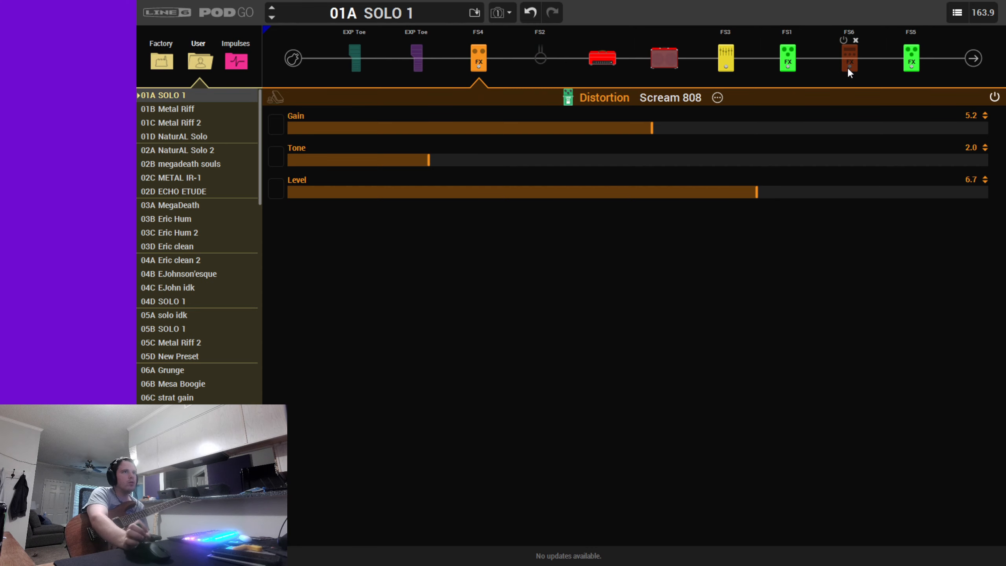
left_click(847, 72)
left_click(793, 67)
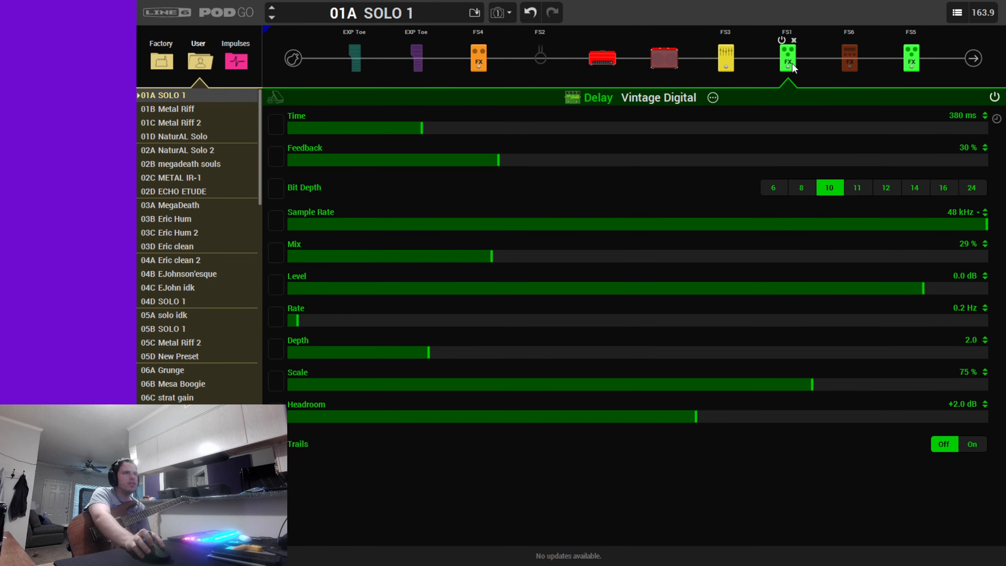
left_click(910, 59)
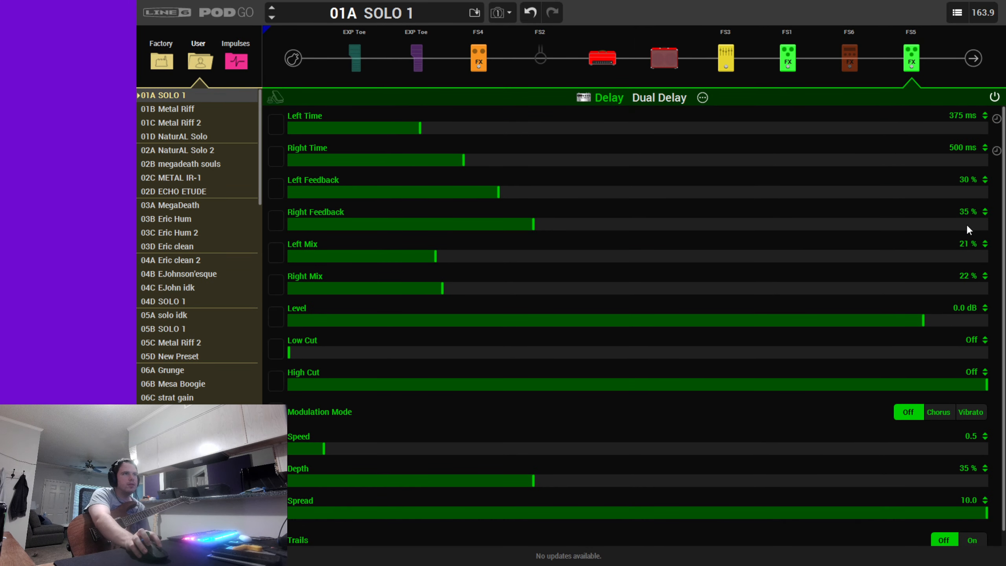
left_click(857, 61)
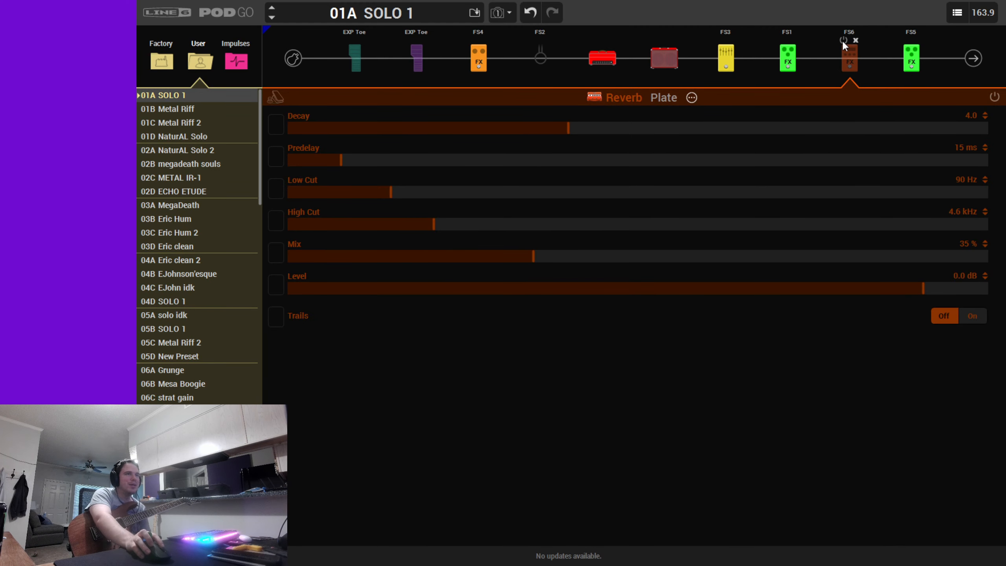
left_click(843, 42)
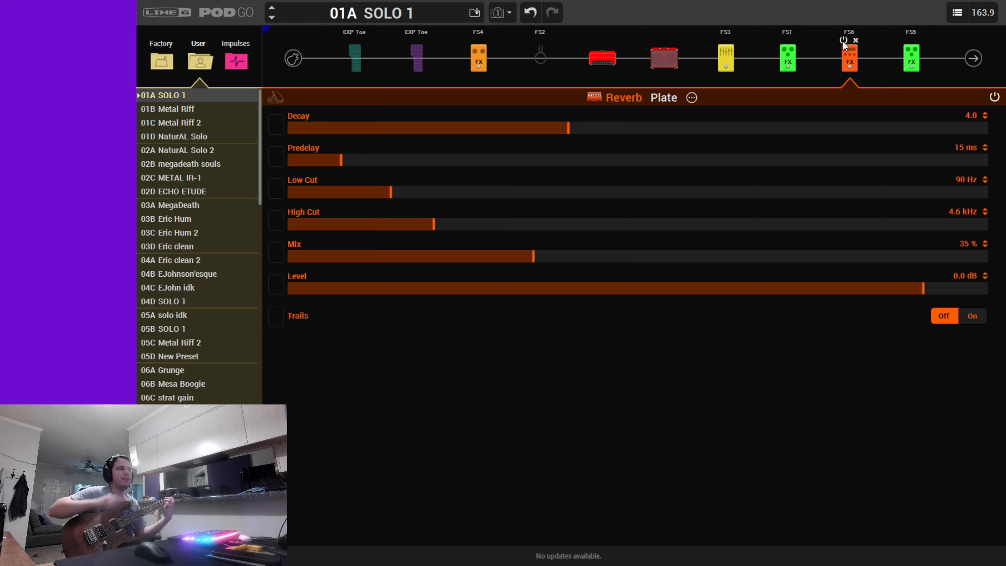
- Try the Plate reverb after the Dual Delay at the end of the chain, and move it back between the two delays
left_click_drag(848, 58, 918, 54)
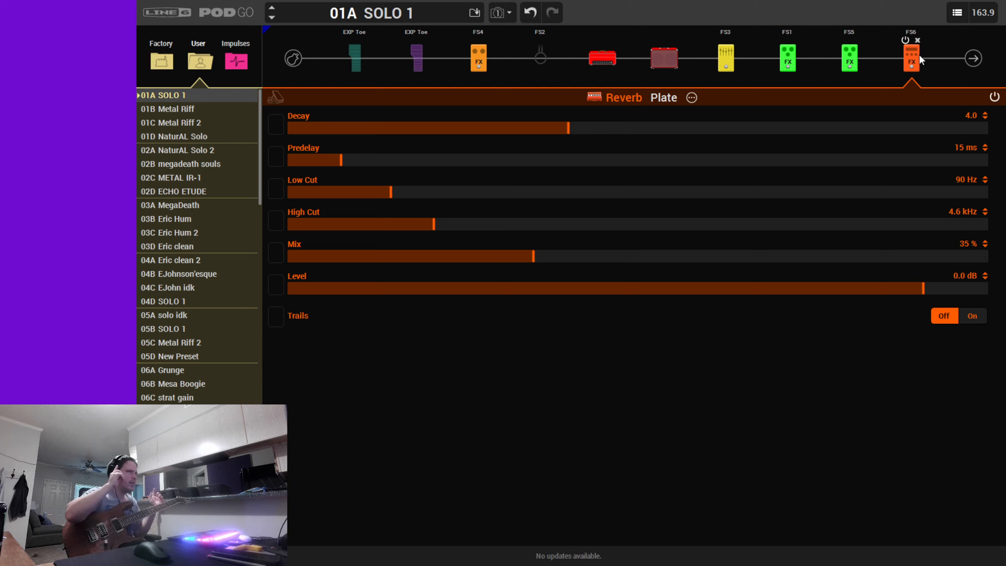
left_click_drag(911, 60, 842, 58)
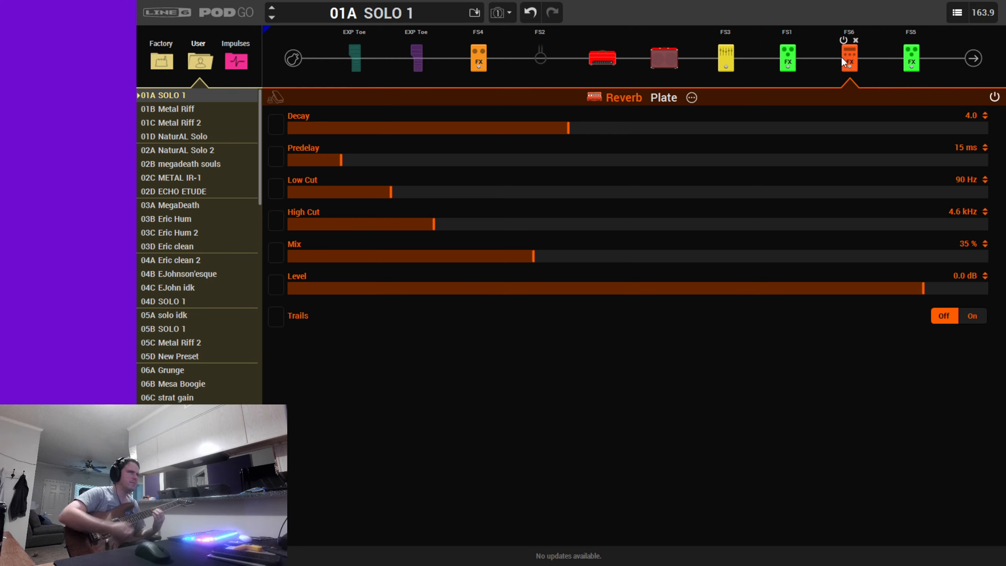
- Review the Dual Delay and Vintage Digital blocks, and bypass the FS3 Simple EQ
left_click(911, 61)
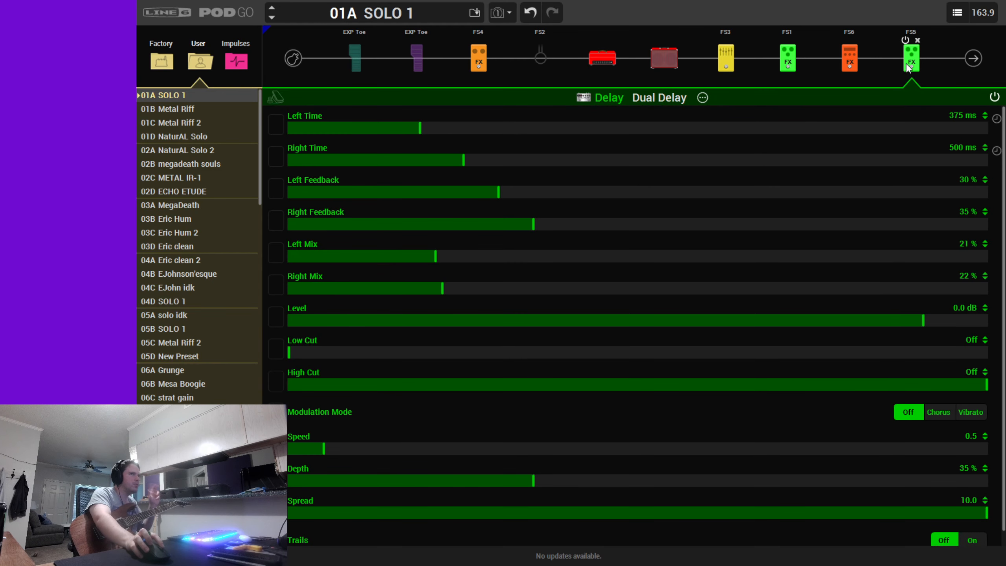
left_click(795, 63)
left_click(719, 63)
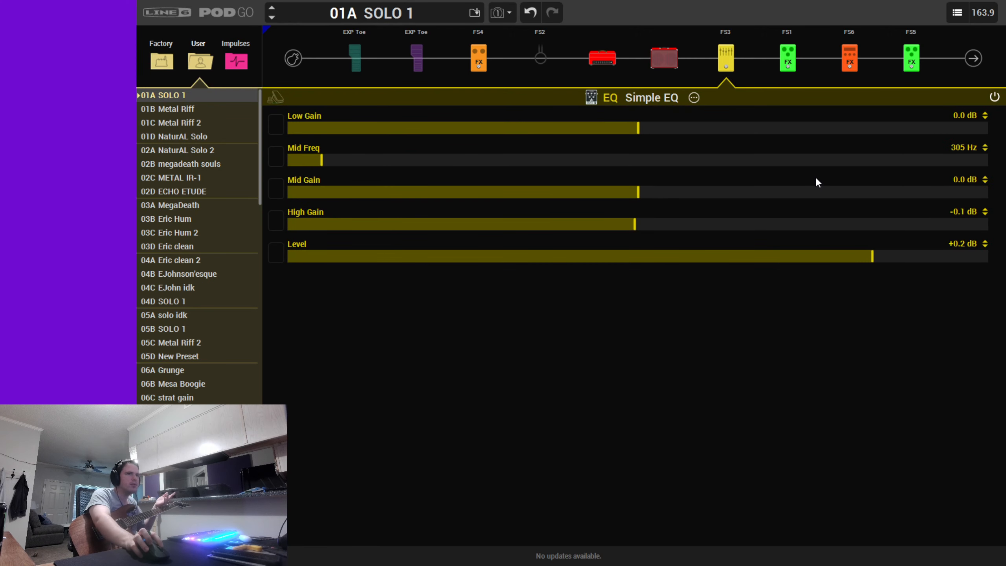
left_click(726, 41)
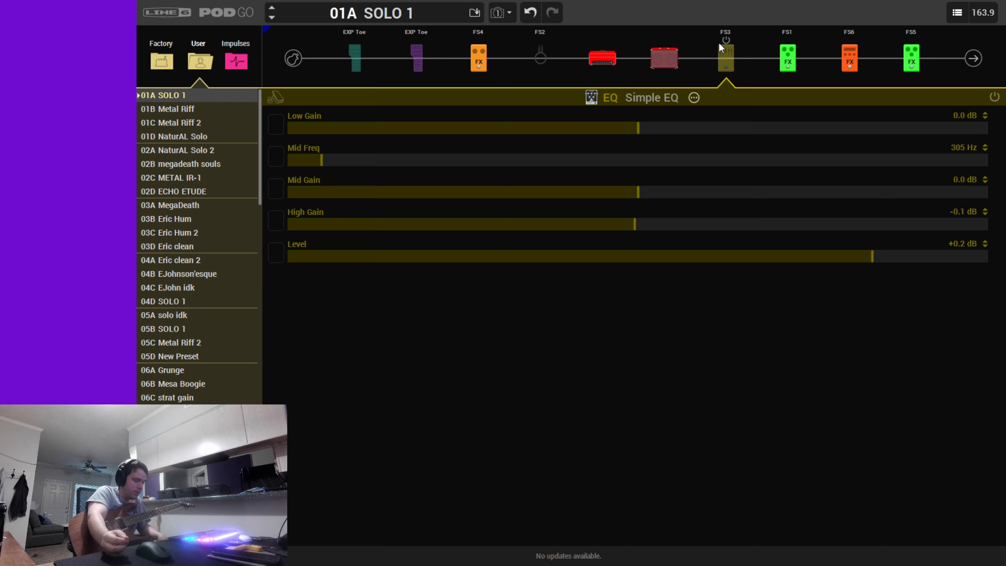
- Set the FS6 Plate reverb's mix to 40 %
left_click(850, 59)
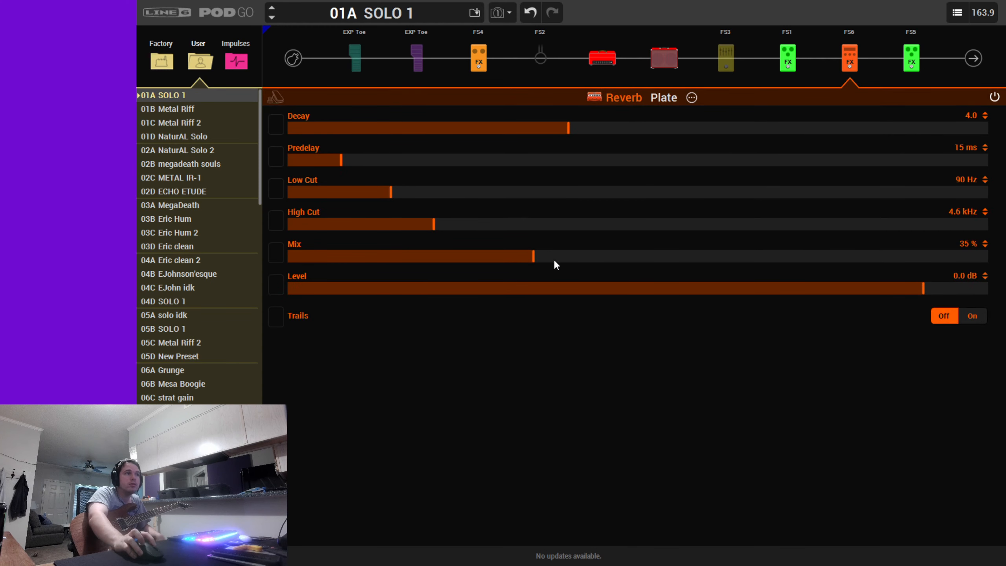
left_click_drag(552, 263, 566, 266)
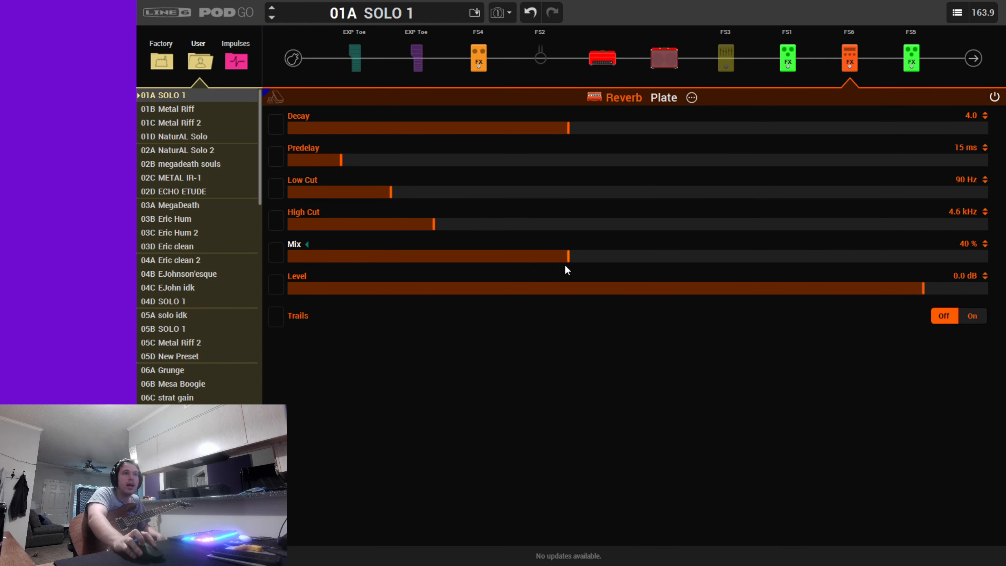